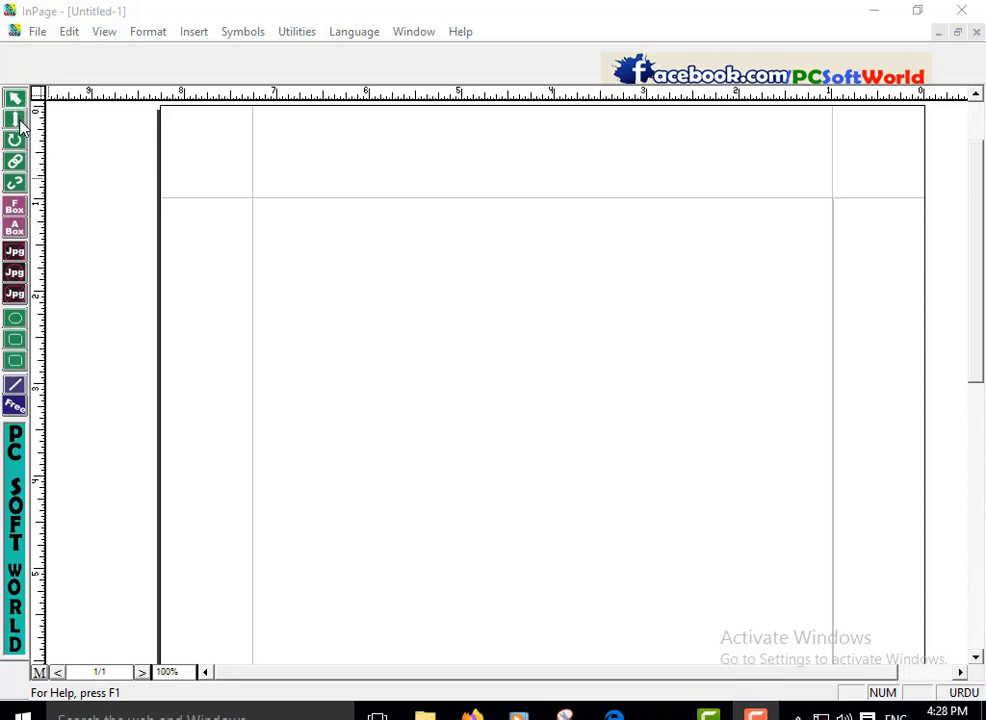
Draw a text box about 3.46" wide and 3.28" high in the middle of the page
click(16, 120)
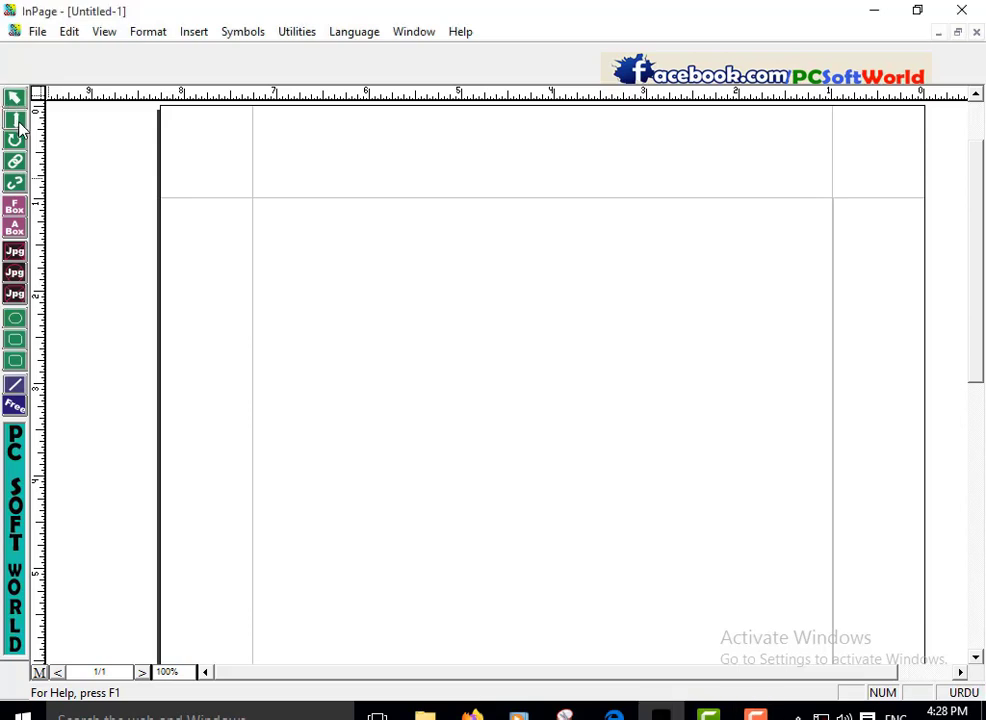
click(15, 98)
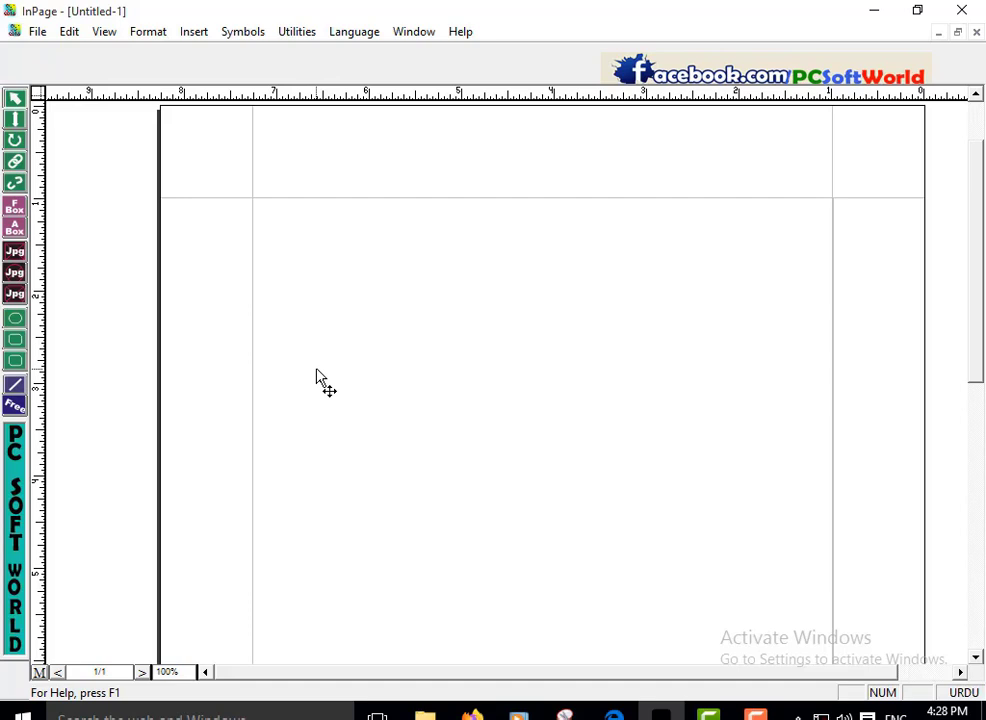
click(20, 211)
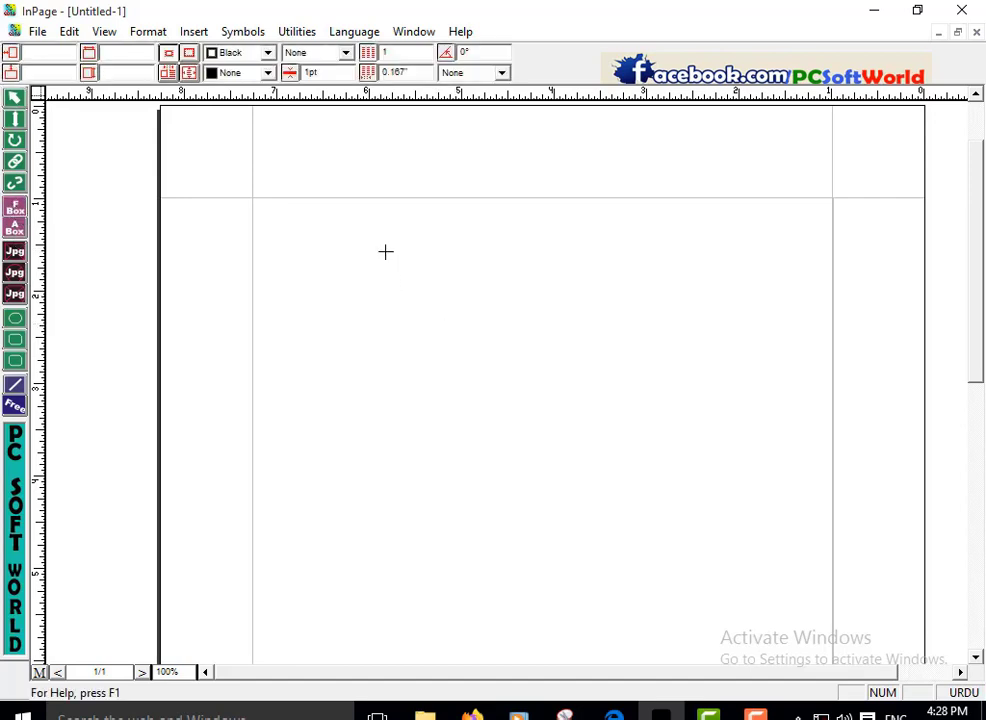
drag(385, 251, 704, 554)
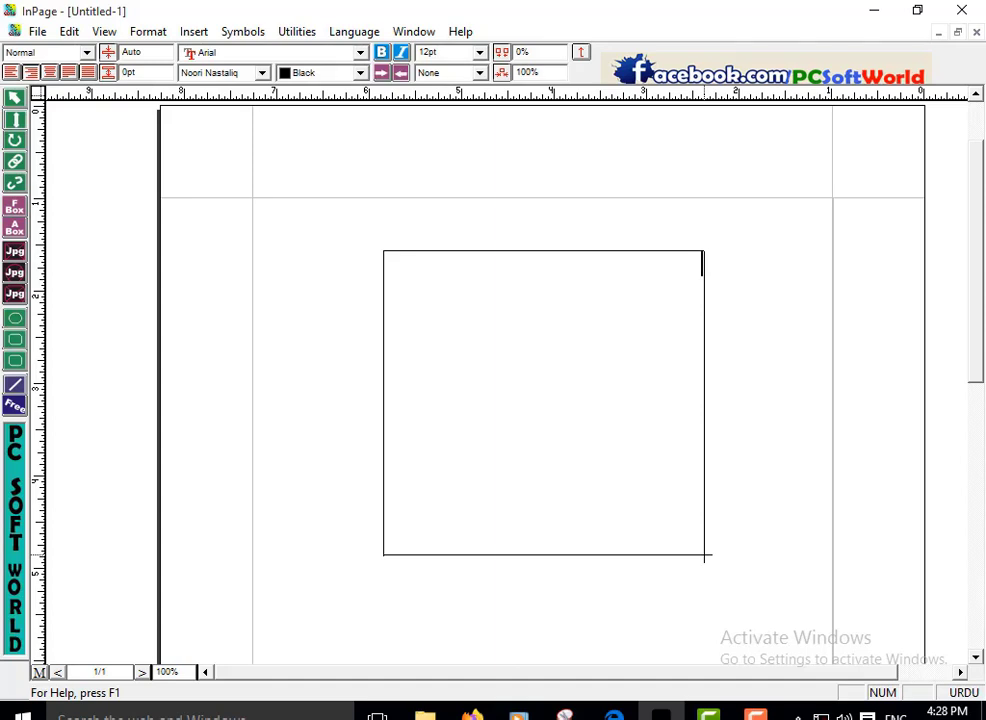
Change the text box's shape from rectangular to Elliptical
click(14, 100)
click(484, 405)
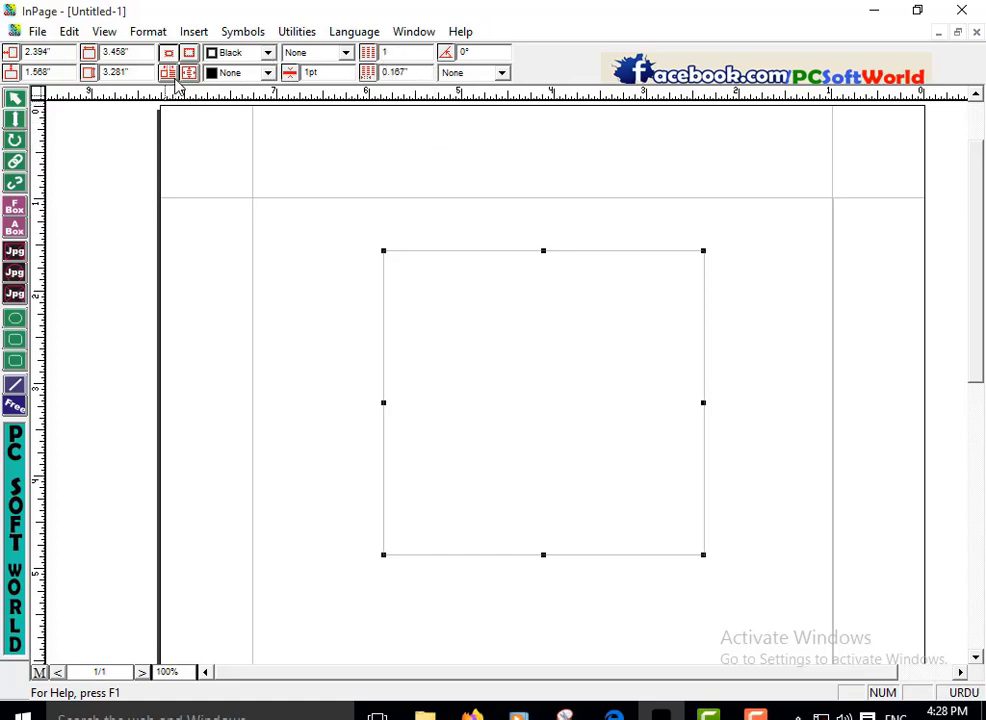
right_click(452, 308)
click(518, 436)
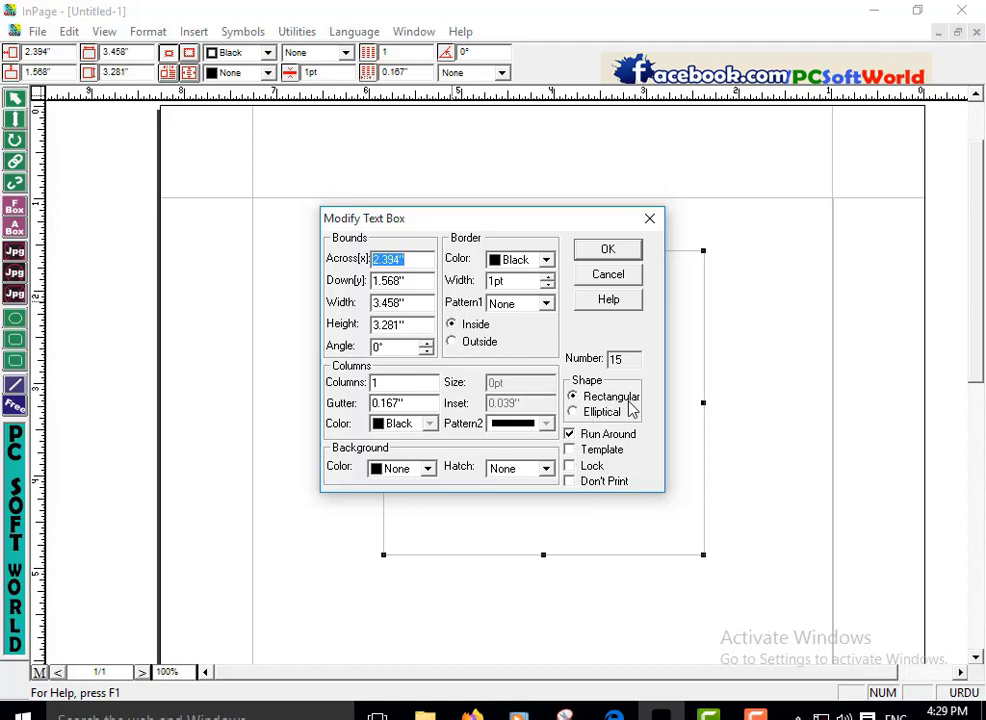
click(574, 413)
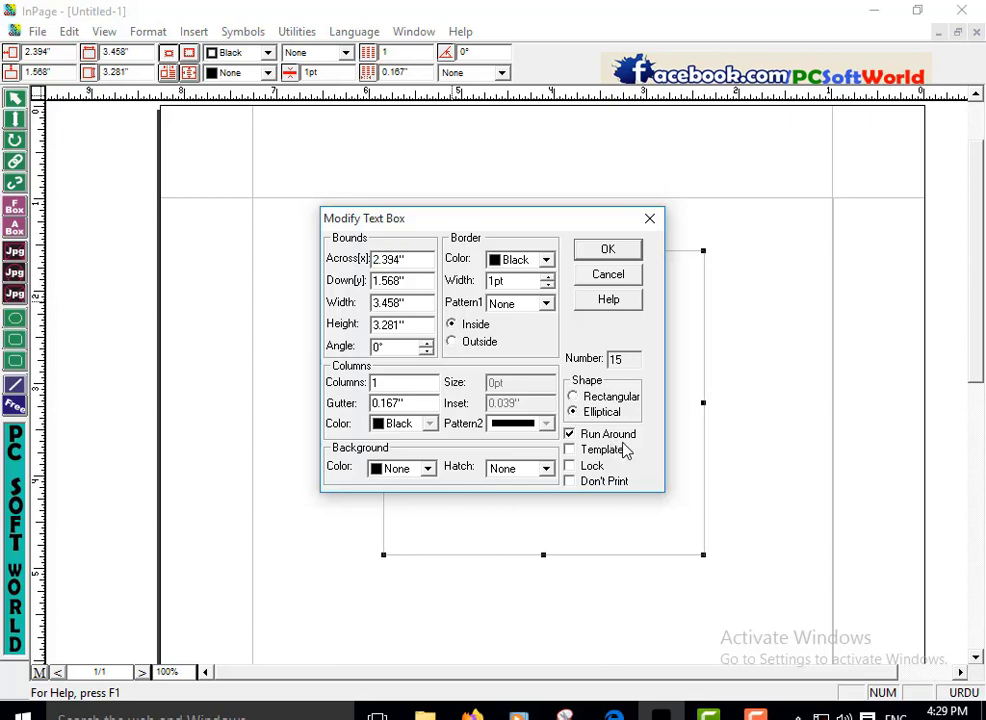
click(612, 254)
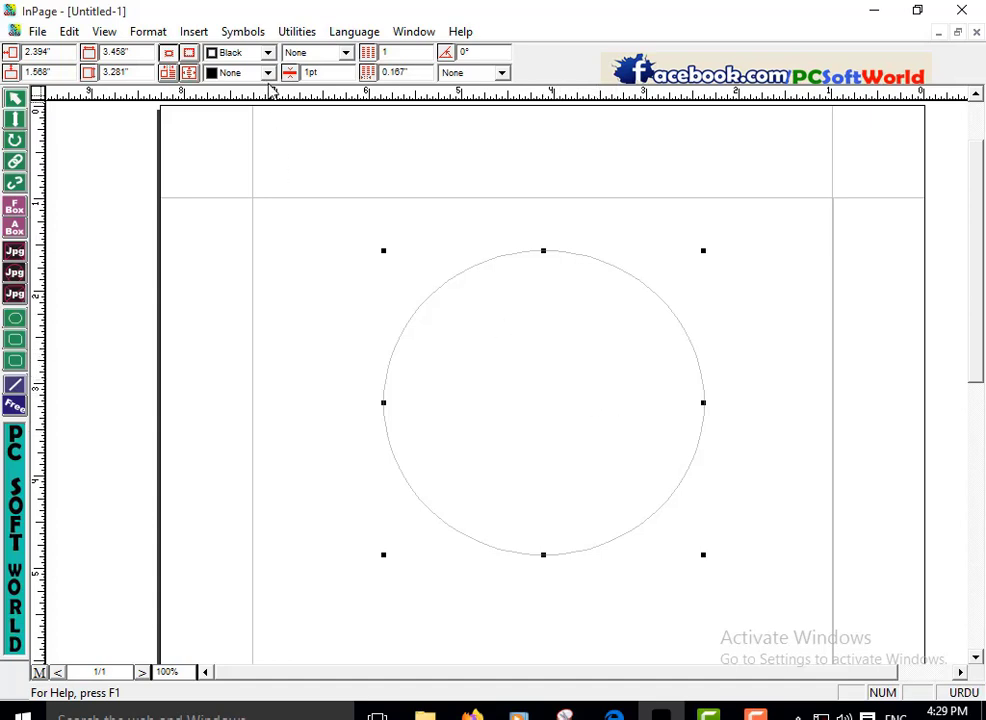
Fill the elliptical text box with Yellow
click(268, 74)
click(270, 137)
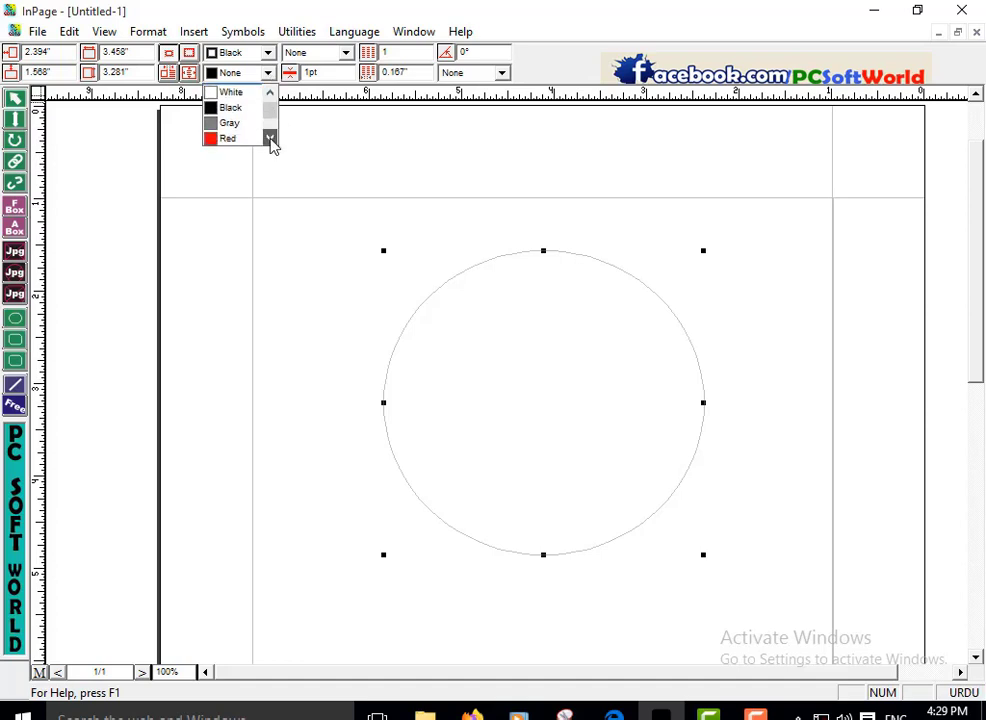
click(270, 137)
click(270, 137)
click(239, 122)
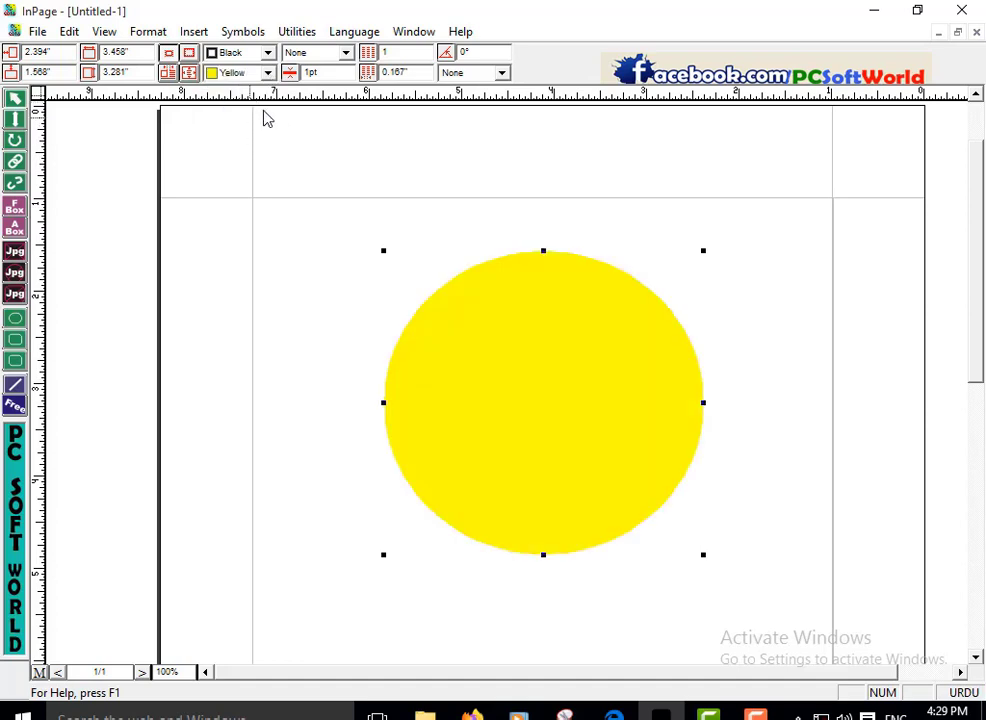
Give the elliptical text box a Red border with the round-dot pattern
click(270, 55)
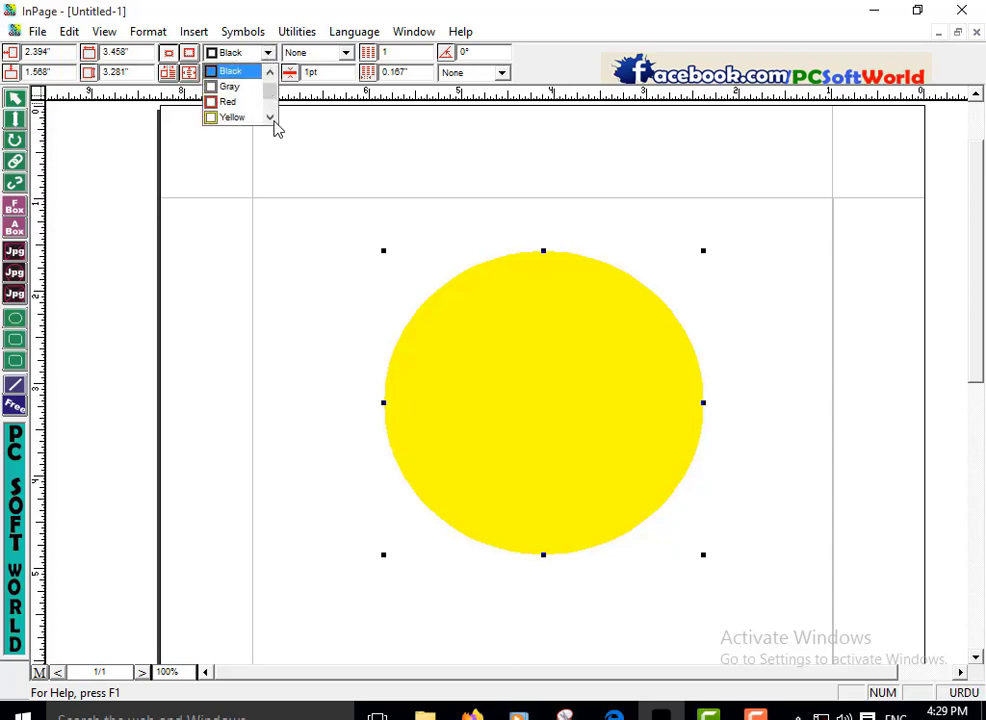
click(247, 104)
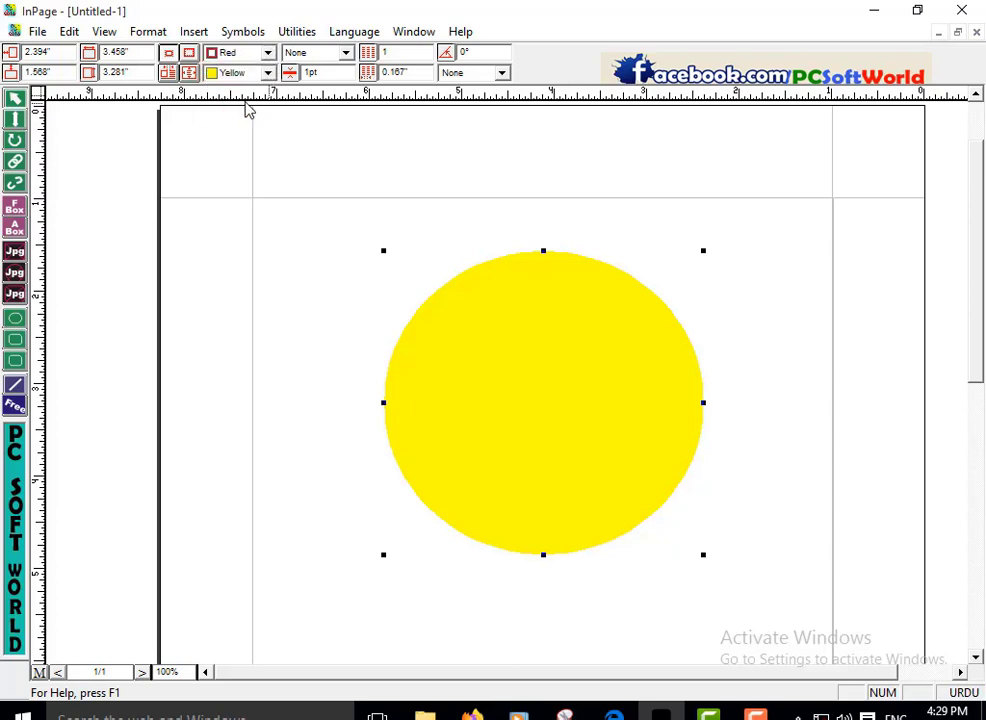
click(345, 53)
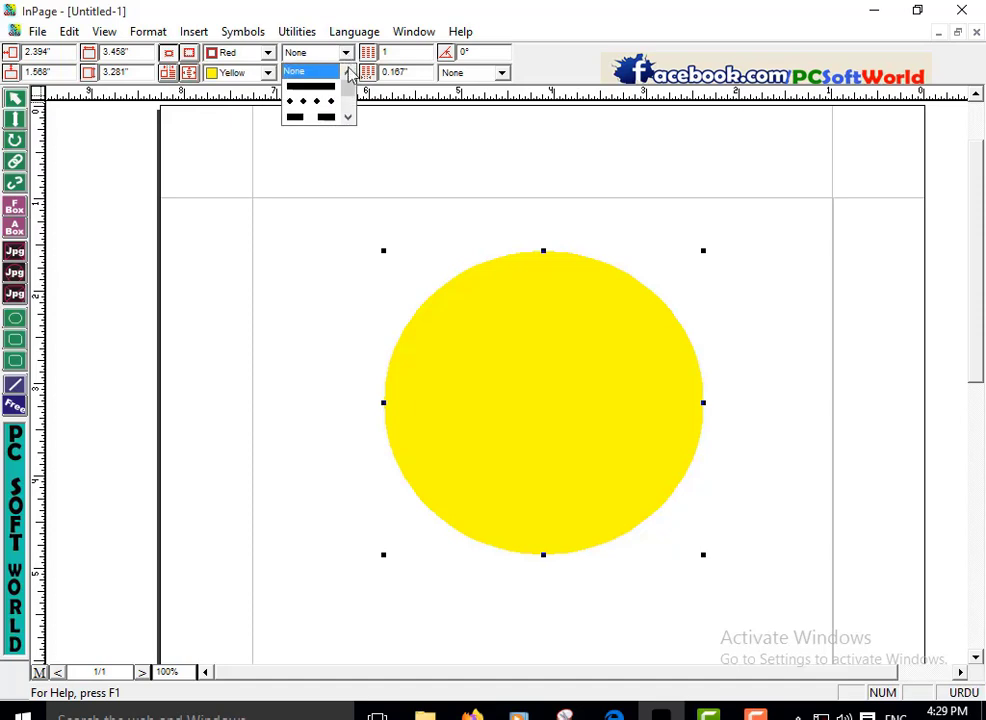
click(318, 104)
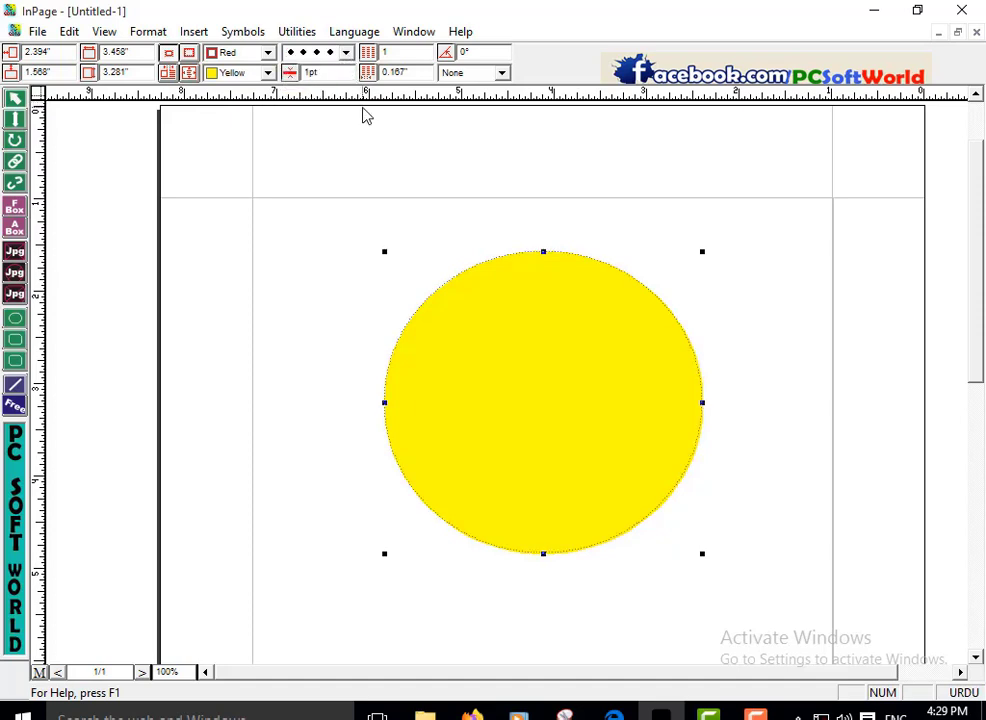
Set the border width of the elliptical text box to 4pt
double_click(318, 72)
key(Return)
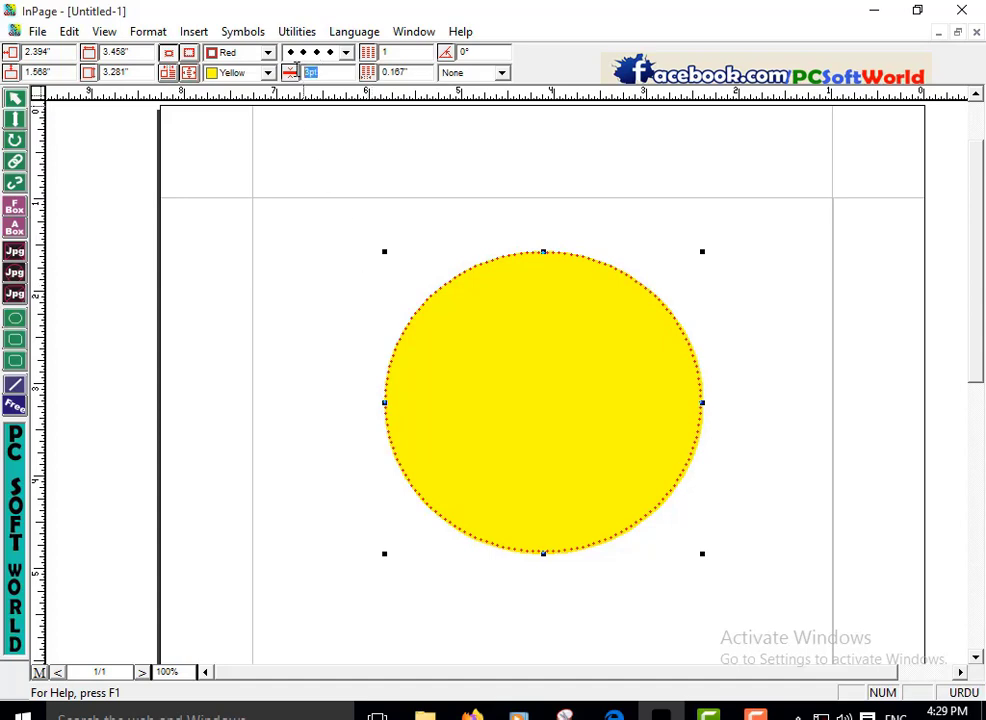
key(Return)
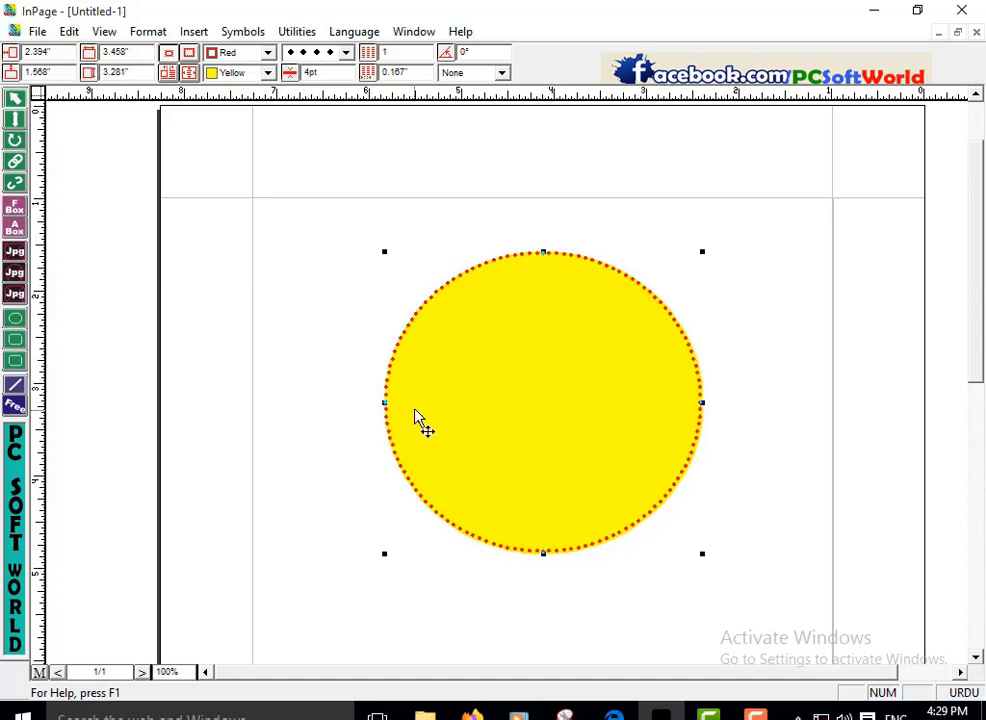
click(338, 425)
click(423, 425)
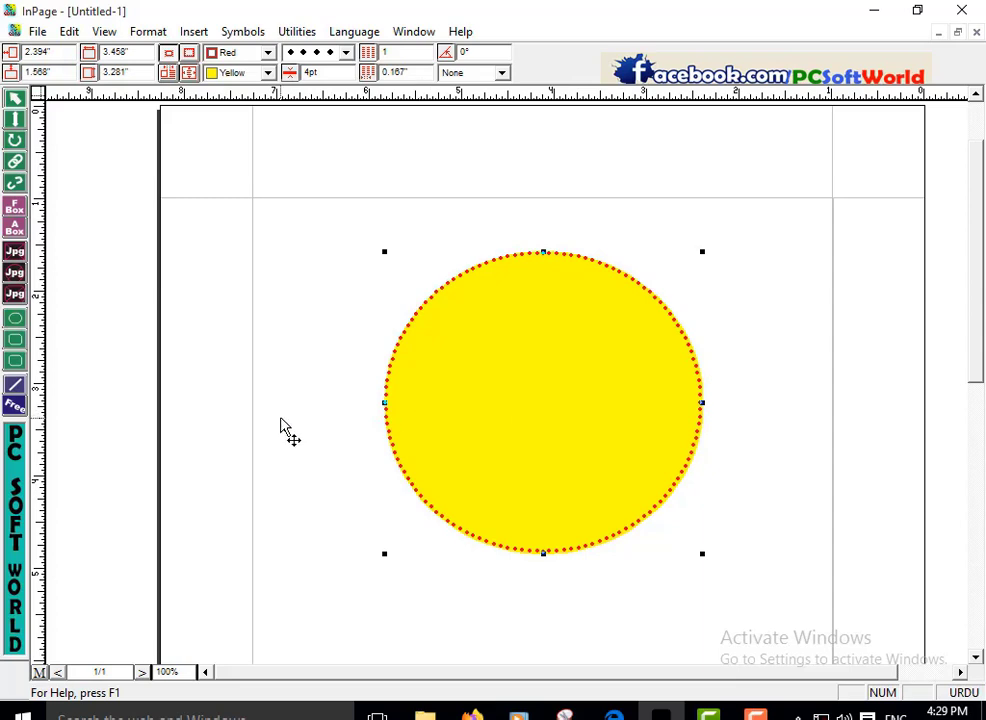
click(15, 119)
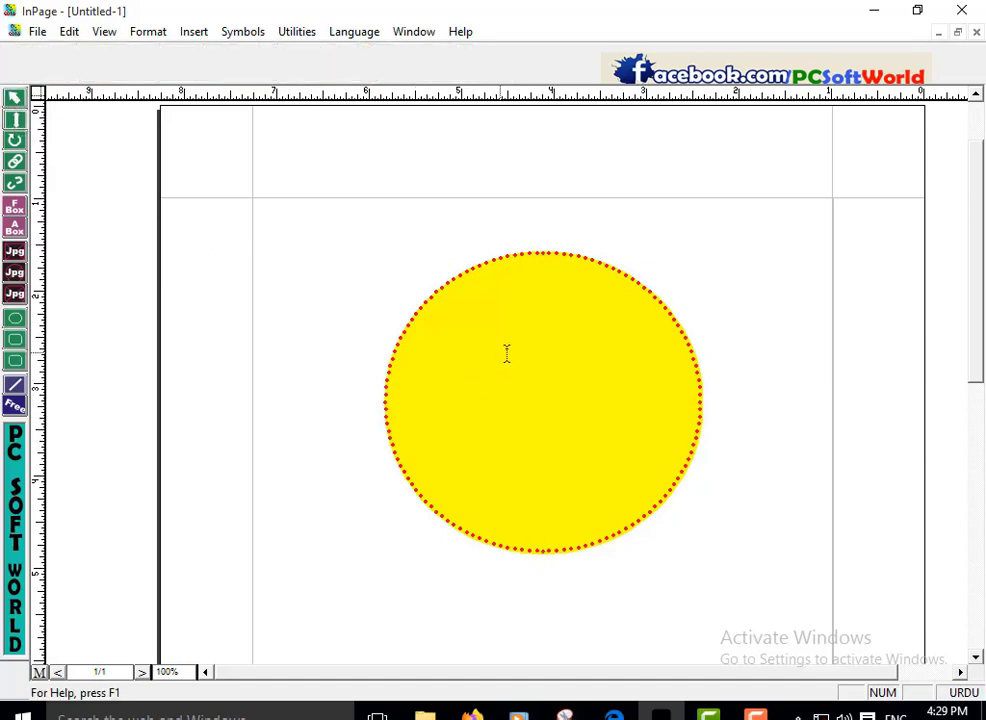
click(580, 311)
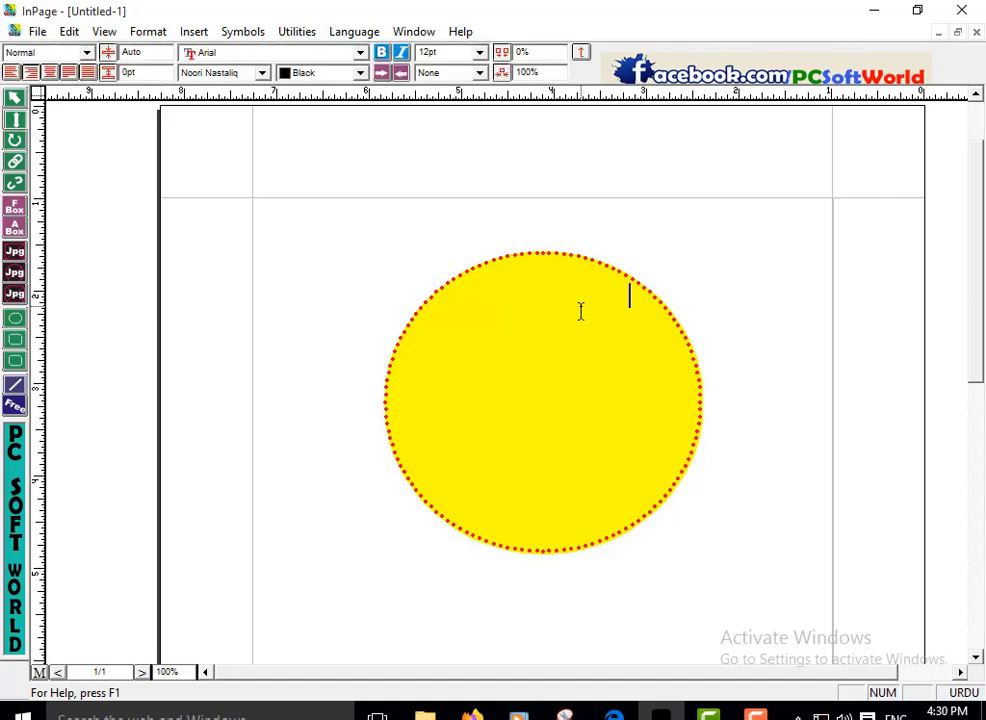
text(اسلام علیکم)
drag(570, 308, 625, 308)
key(BackSpace)
Switch to the speech document and copy the five-line paragraph directly above the dashed line on page 2
click(939, 34)
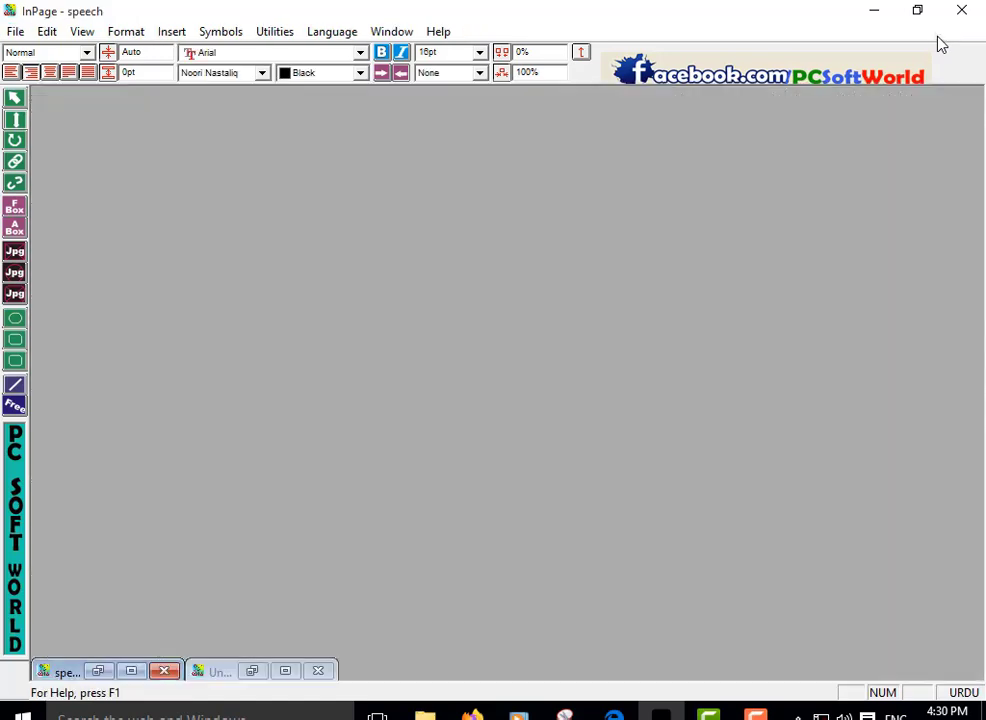
click(131, 670)
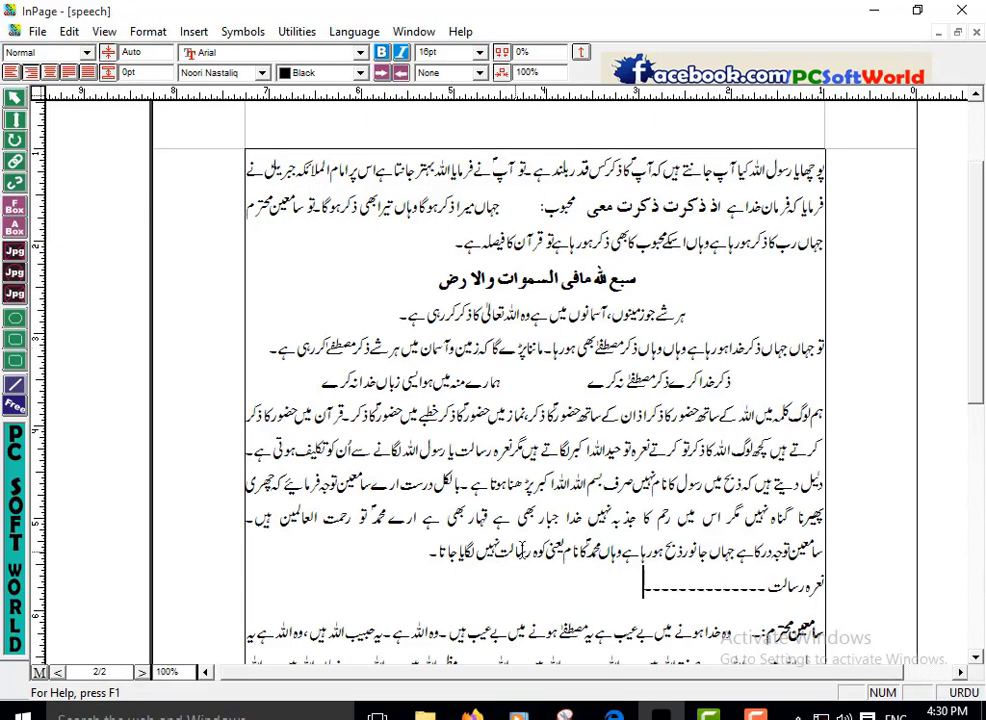
drag(432, 552, 825, 410)
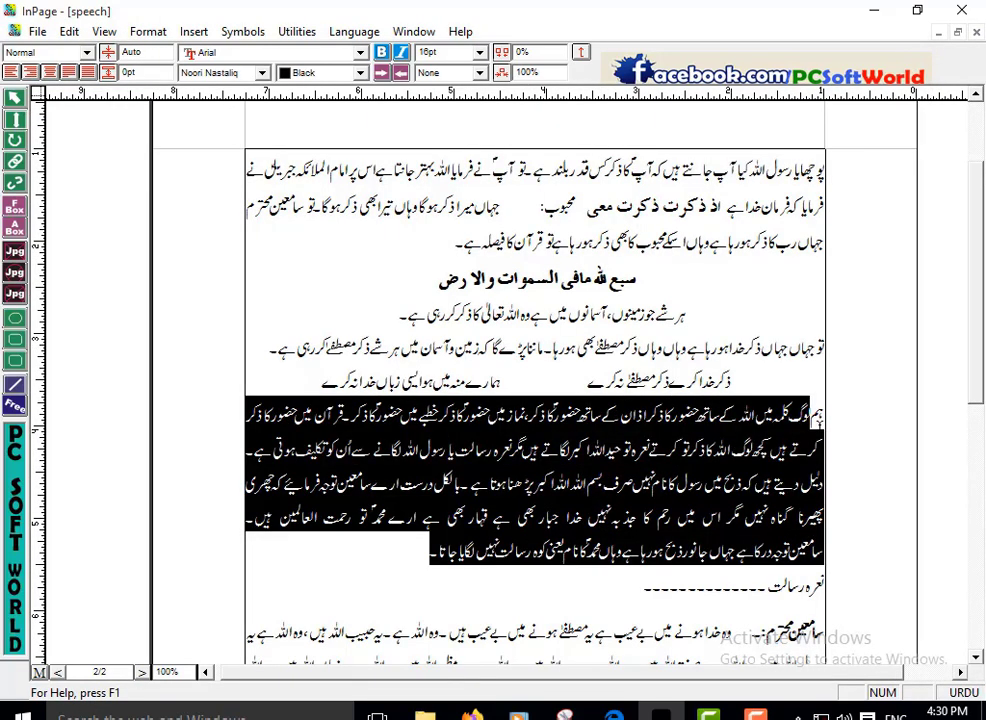
right_click(616, 468)
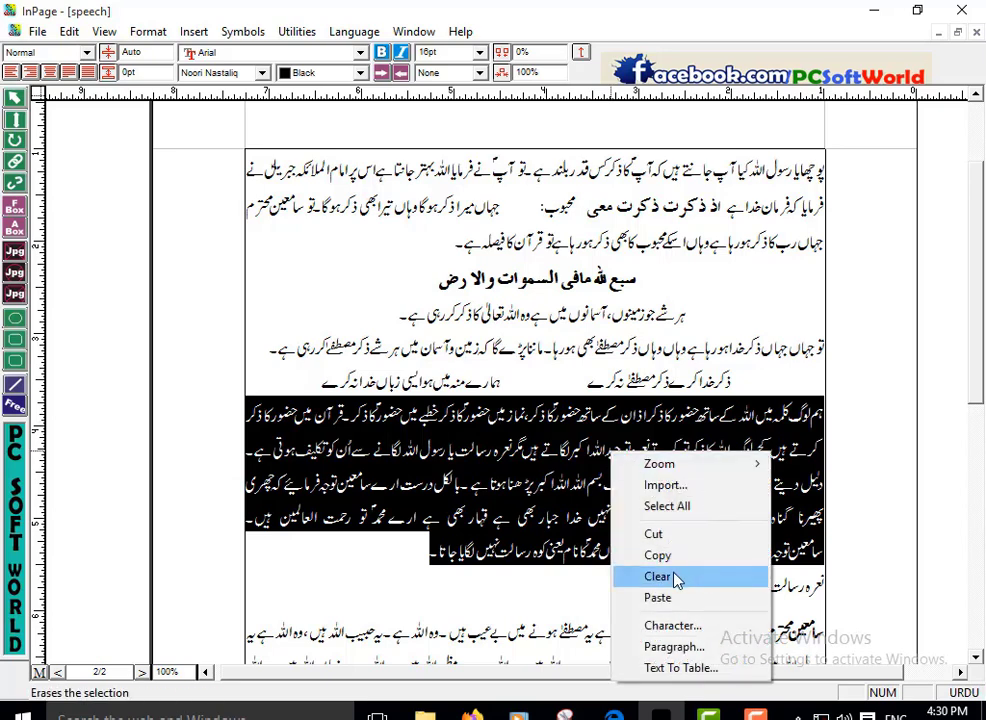
click(673, 556)
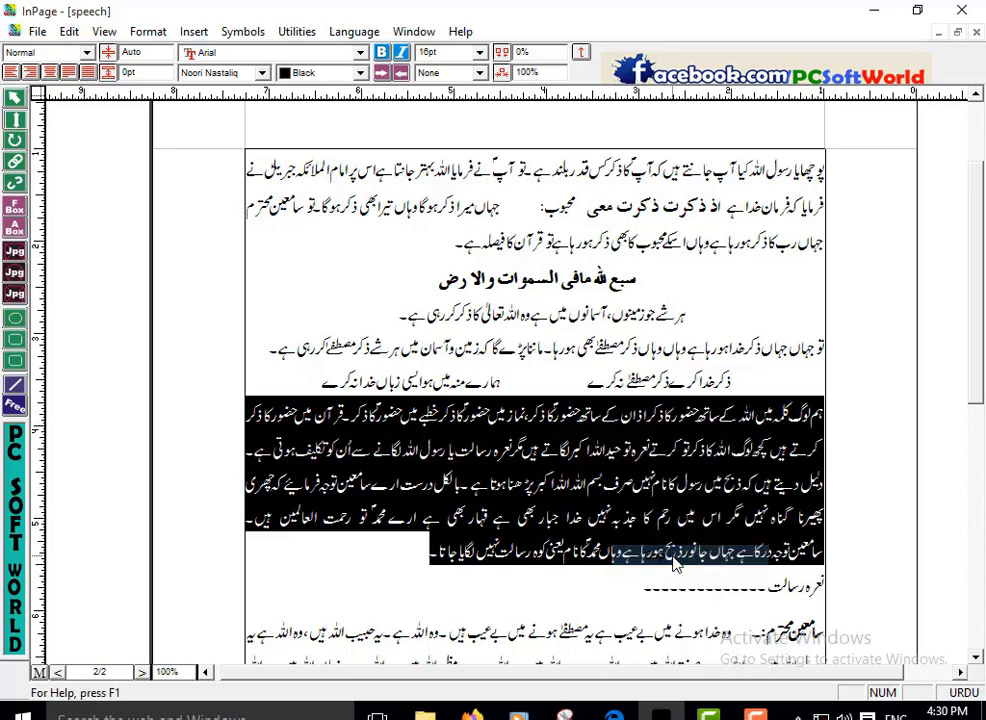
Return to the Untitled-1 document and paste the copied paragraph into the yellow elliptical text box
click(938, 33)
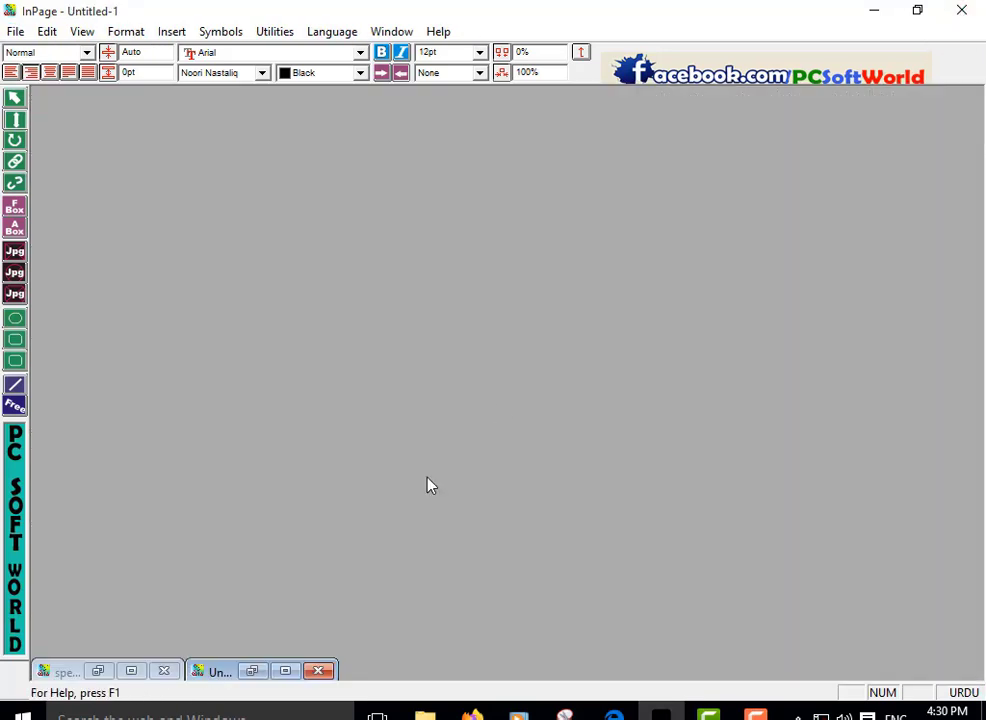
click(286, 671)
click(510, 308)
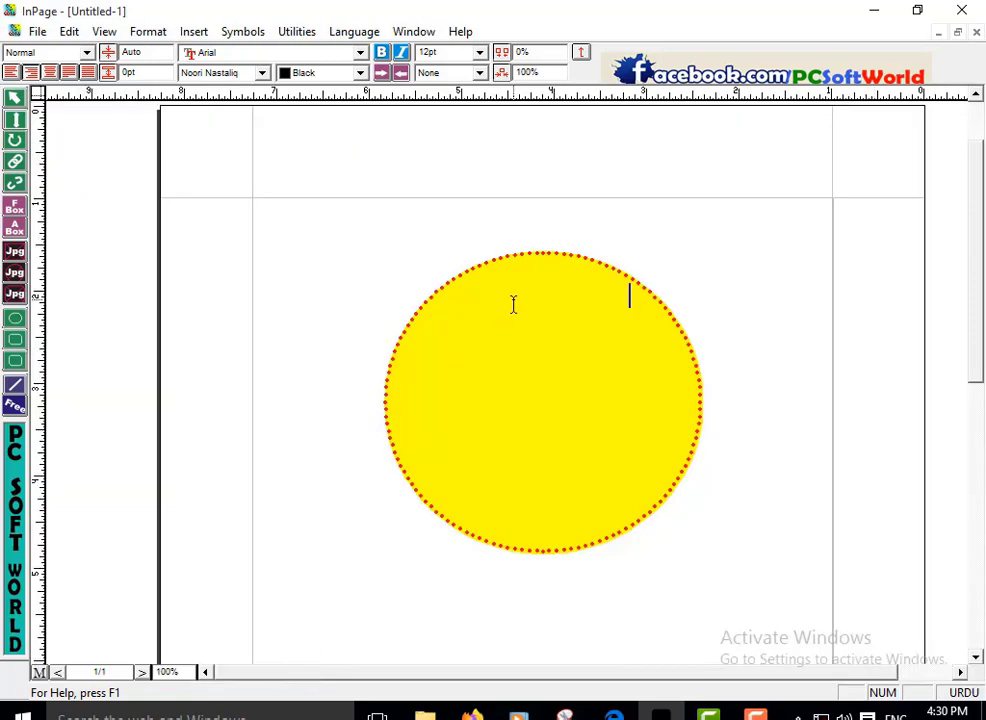
right_click(513, 304)
click(576, 386)
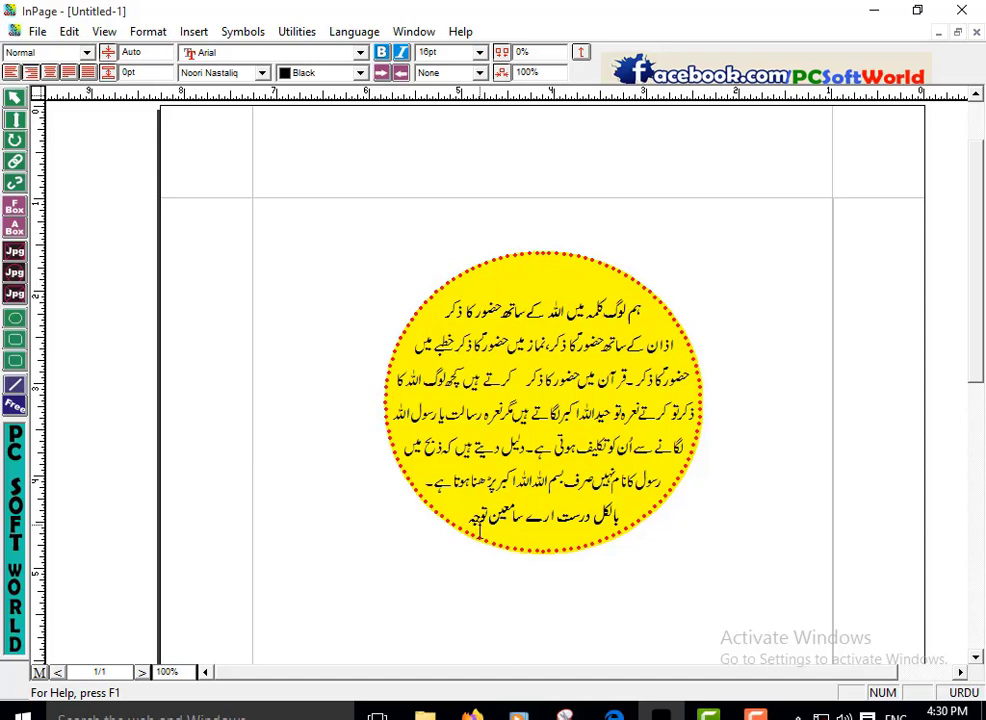
Select all the text displayed in the ellipse and set its font size to 14pt
drag(468, 515, 484, 513)
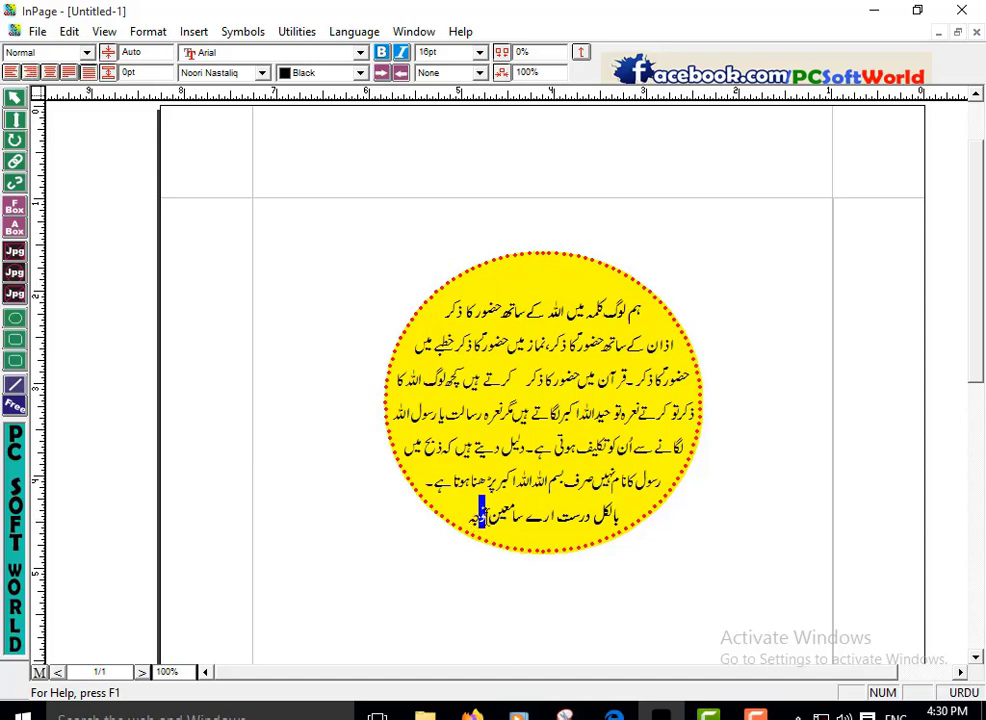
drag(614, 522, 461, 378)
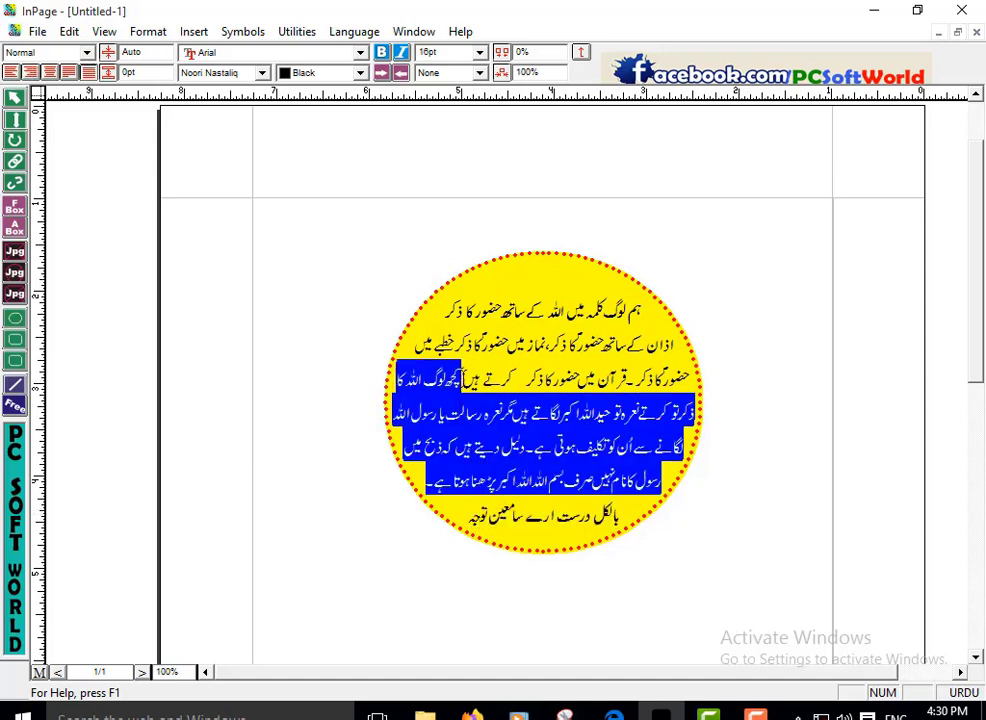
key(ctrl+a)
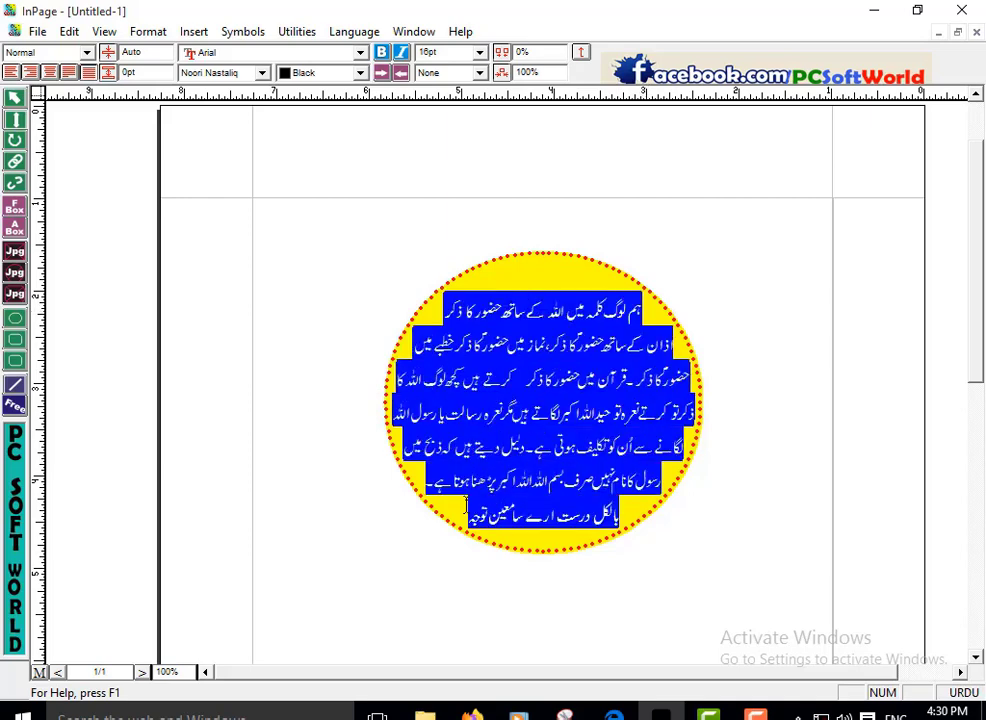
double_click(448, 52)
text(14)
key(Return)
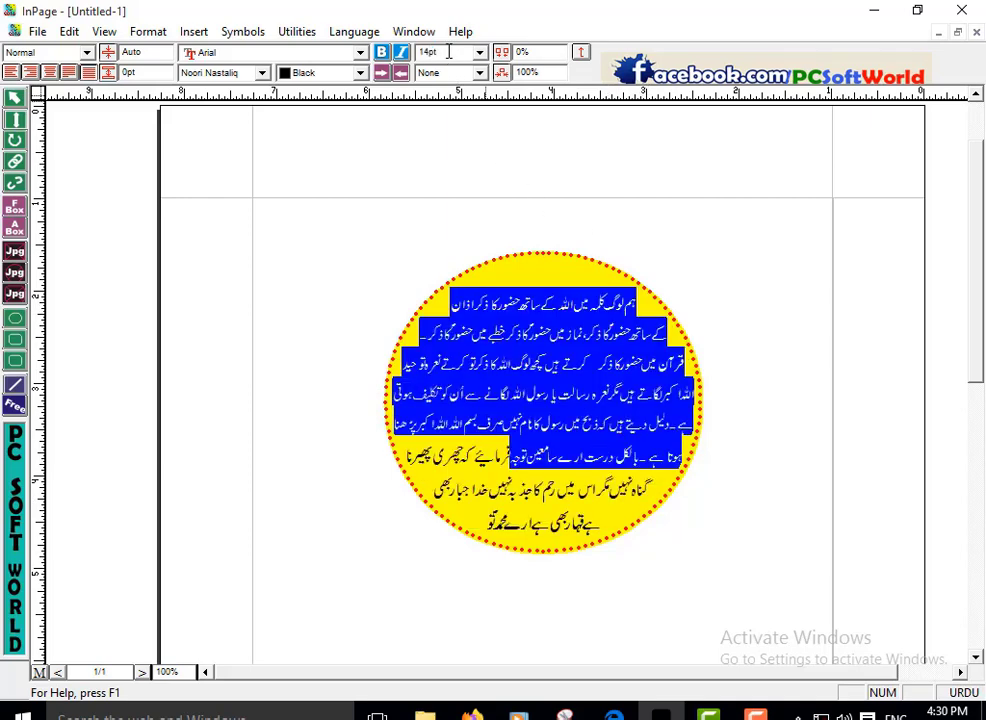
click(407, 555)
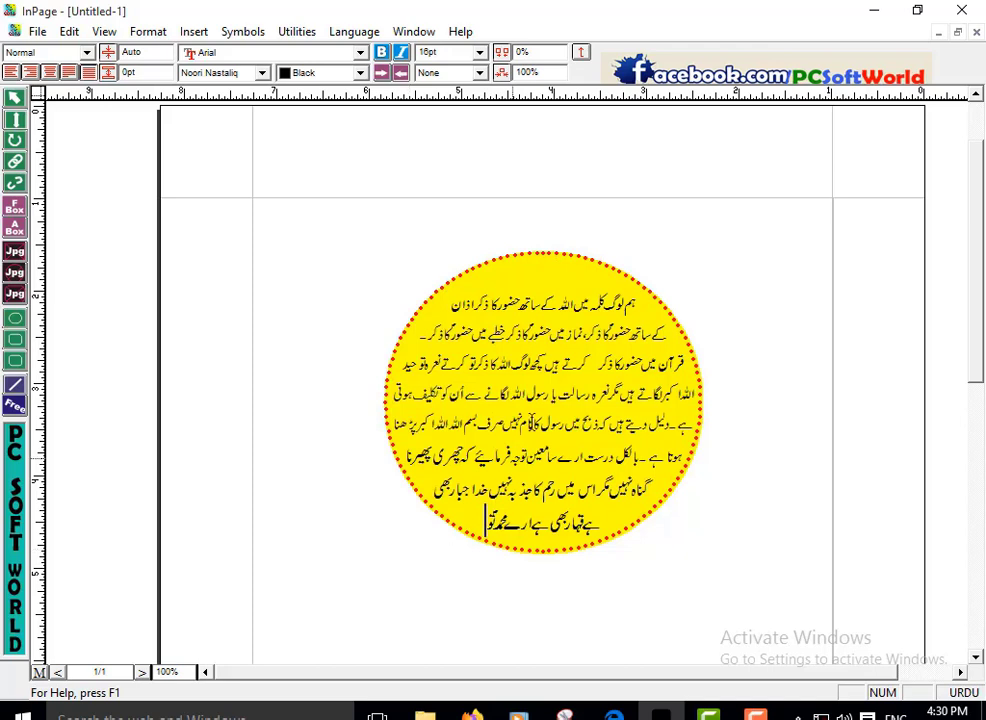
Enlarge the elliptical text box to about 4.51" wide and 4.16" high so the whole paragraph fits
click(15, 98)
click(568, 310)
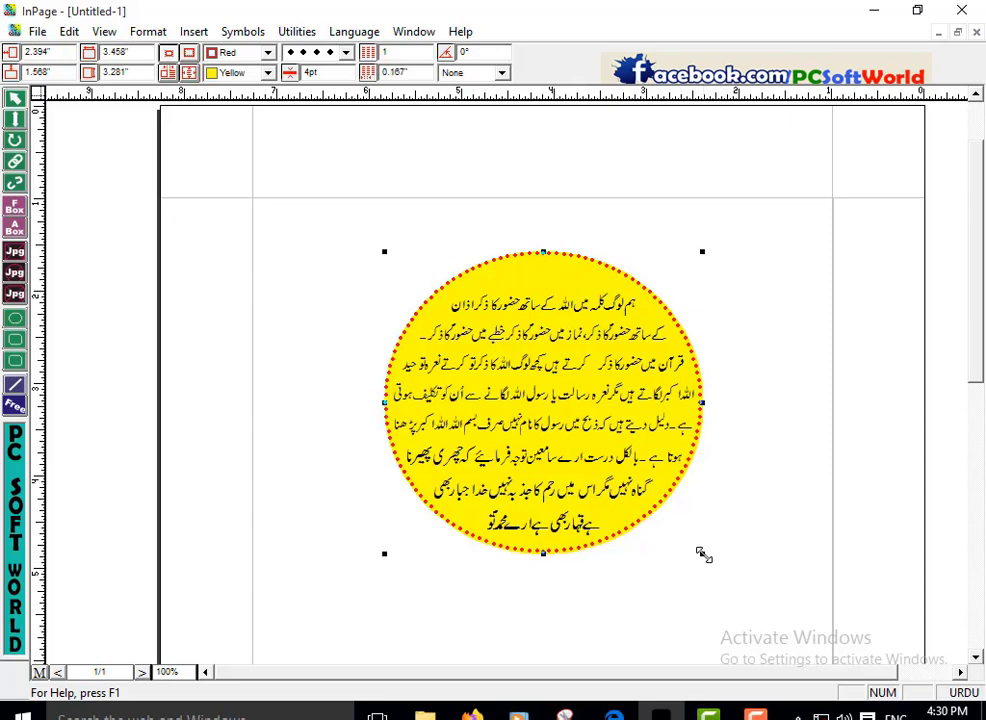
drag(703, 554, 770, 613)
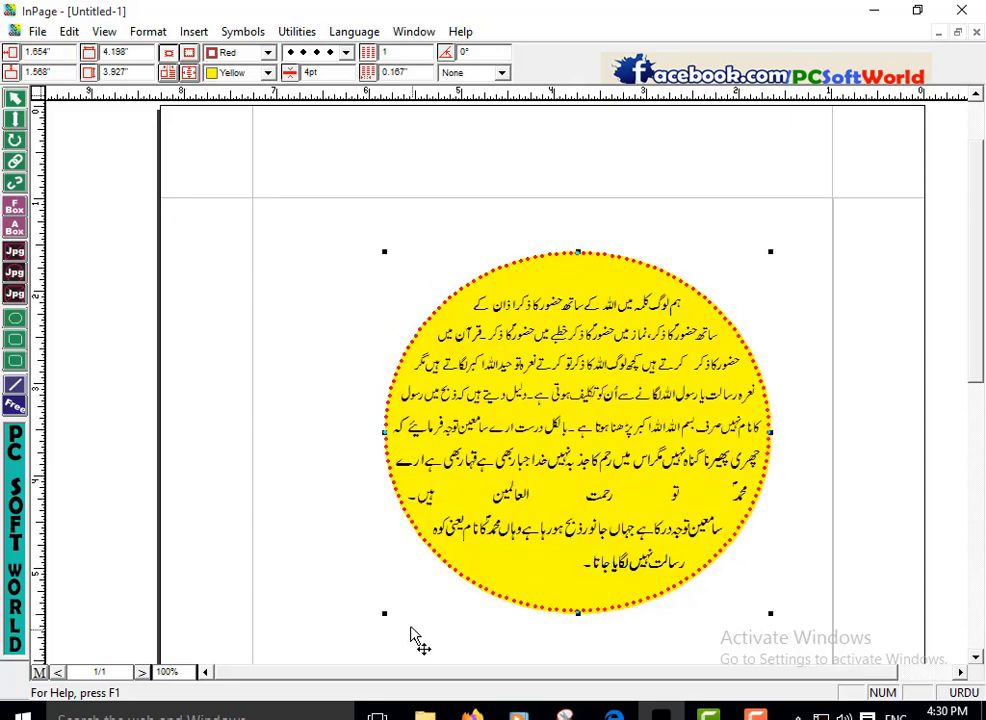
drag(381, 614, 354, 634)
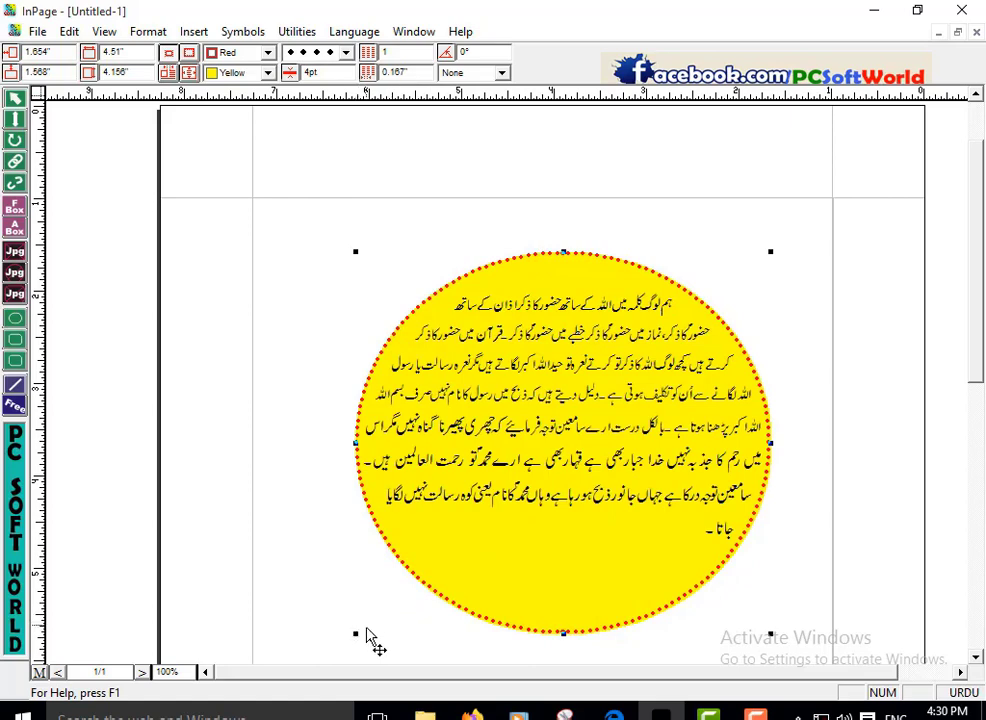
Resize the elliptical text box to about 3.45" wide and 3.85" high and check its text run-around offsets
drag(404, 593, 453, 531)
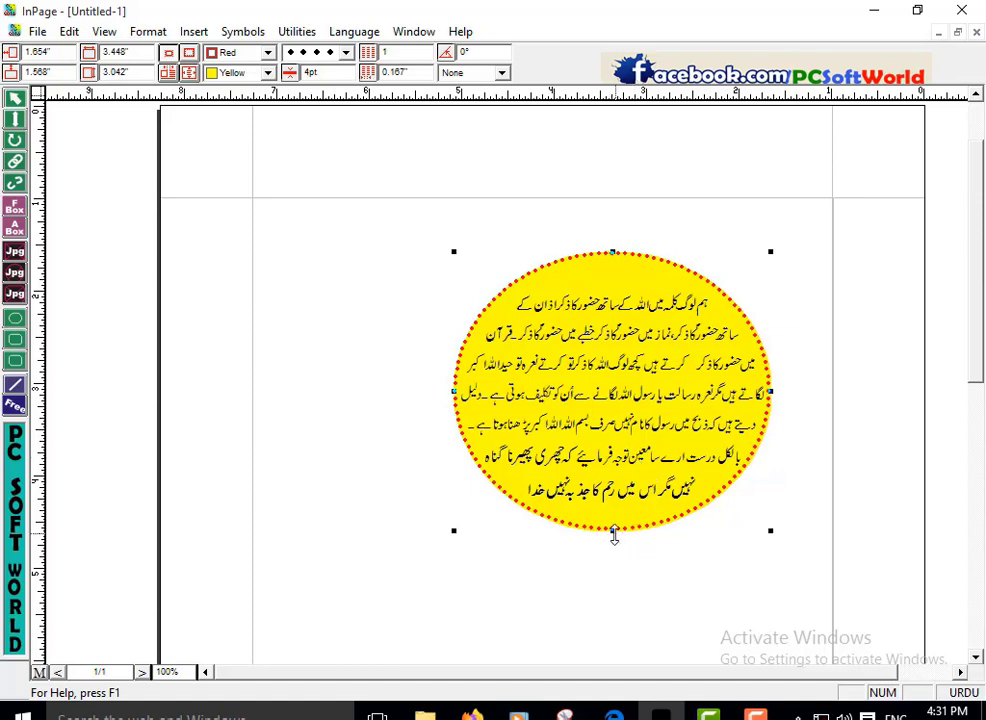
drag(613, 536, 610, 607)
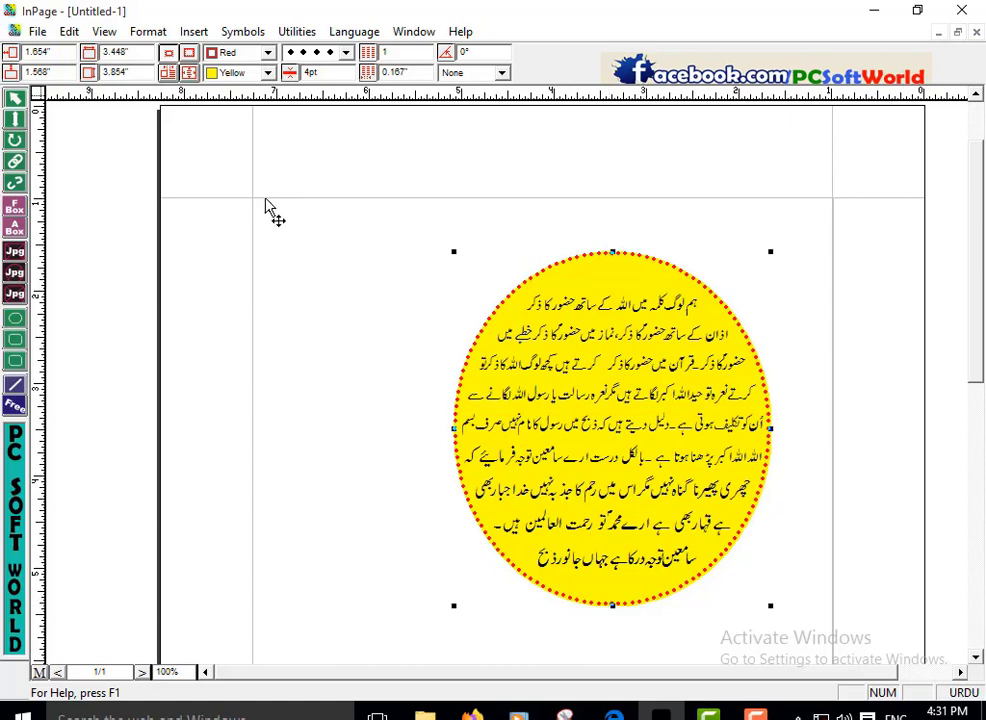
click(151, 38)
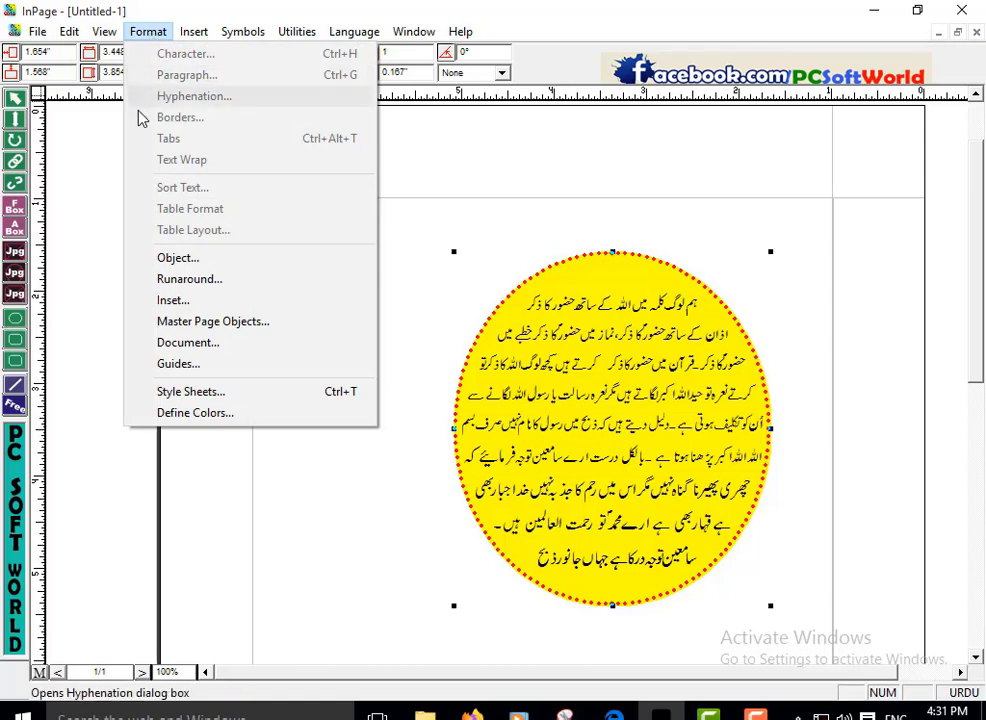
click(168, 283)
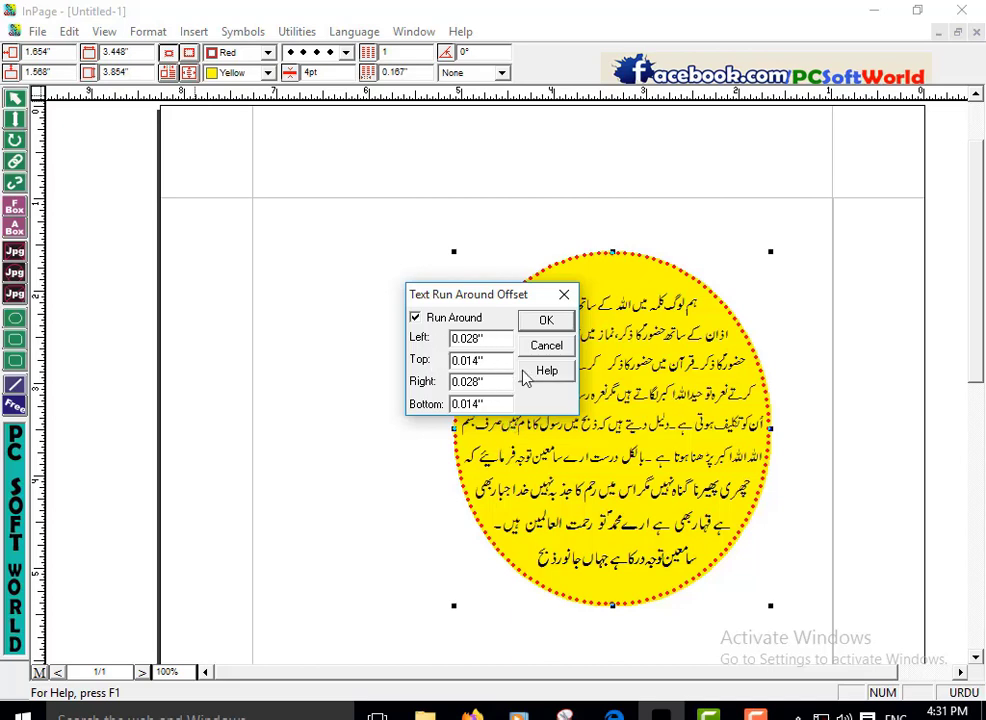
click(546, 321)
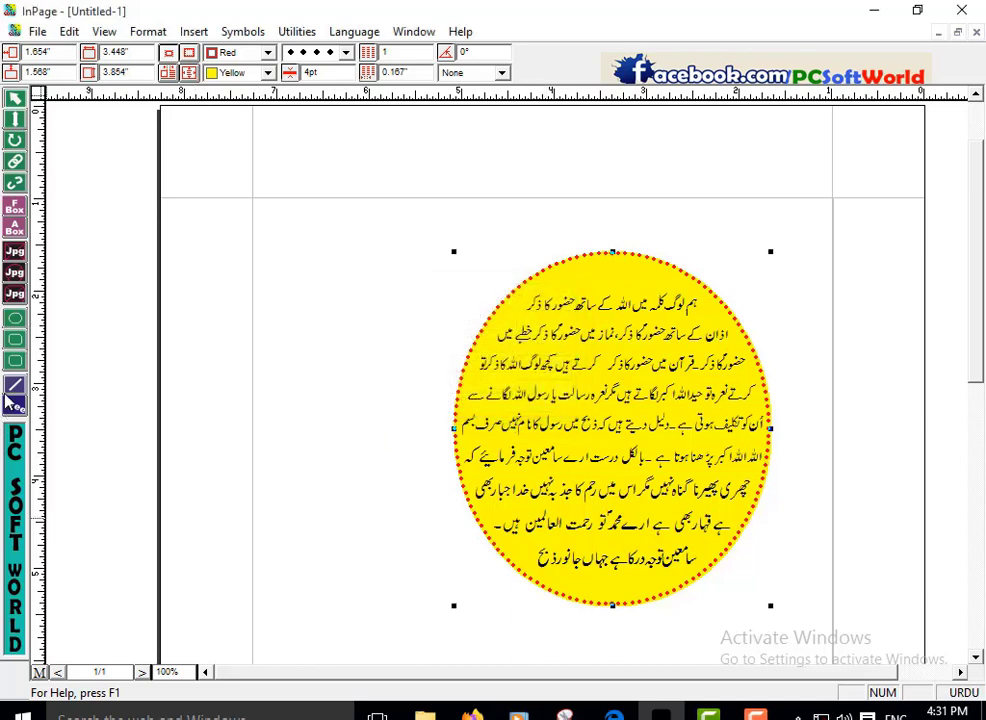
Draw an ellipse about 1.45" wide and 1.38" high over the middle of the yellow text box and fill it Green
click(14, 265)
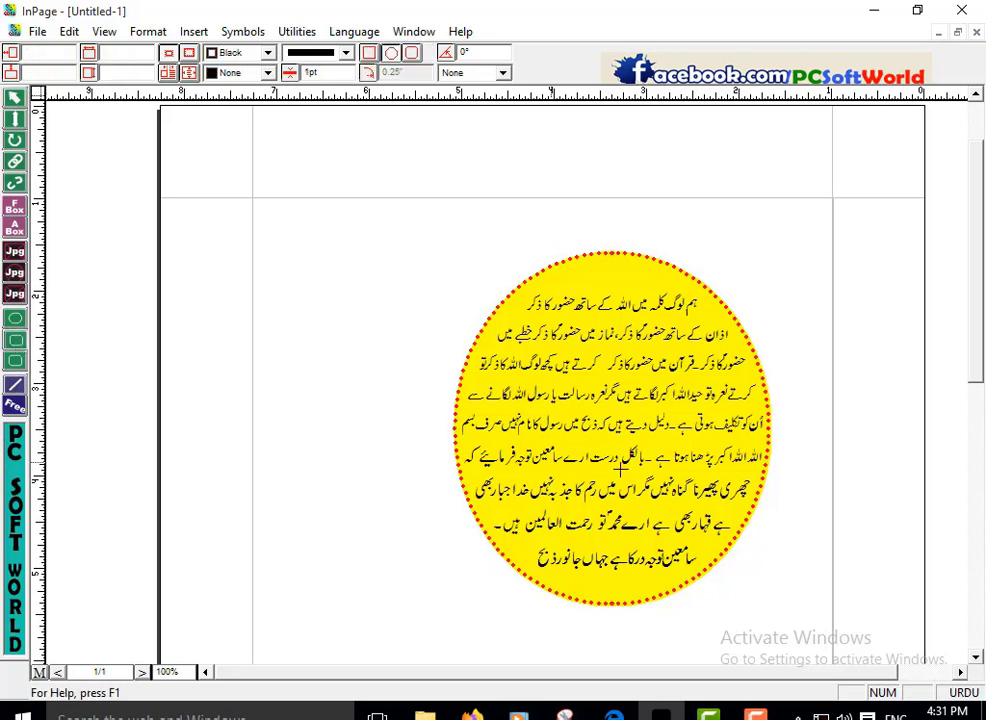
drag(548, 360, 683, 478)
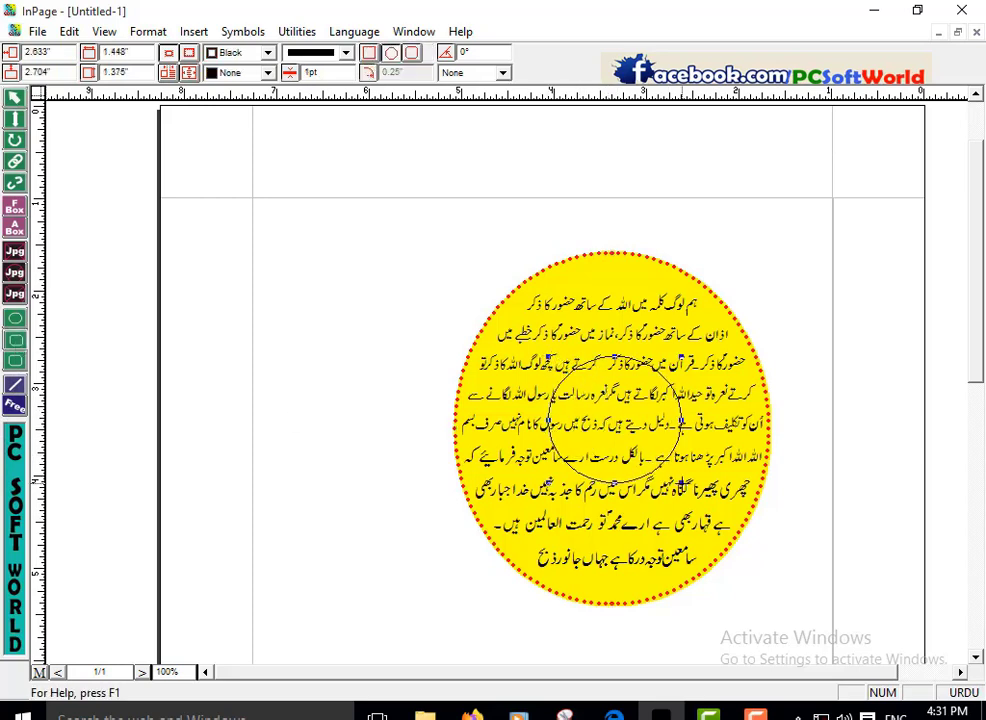
click(268, 73)
click(269, 137)
click(269, 137)
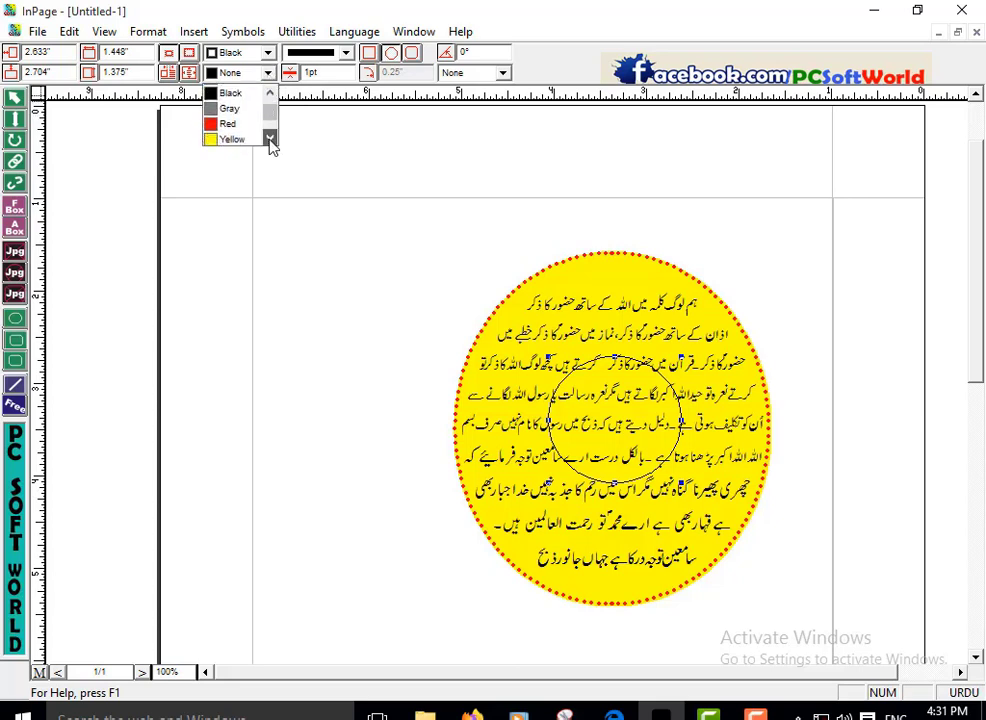
click(269, 137)
click(255, 138)
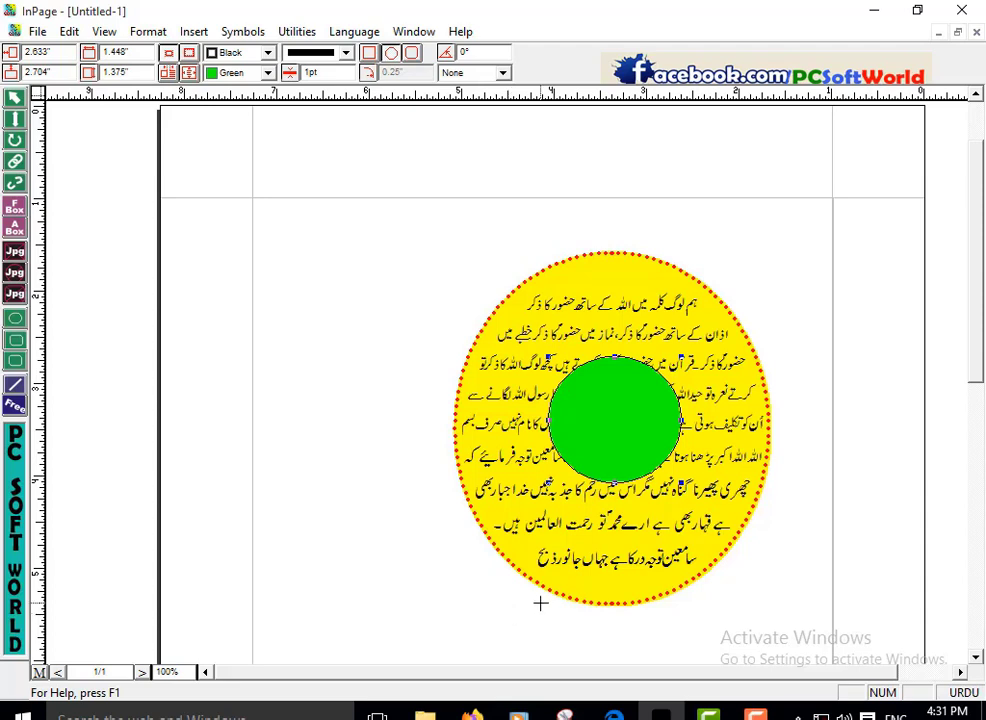
Make the paragraph text run around the green ellipse and check the Run Around option in its object properties
double_click(168, 73)
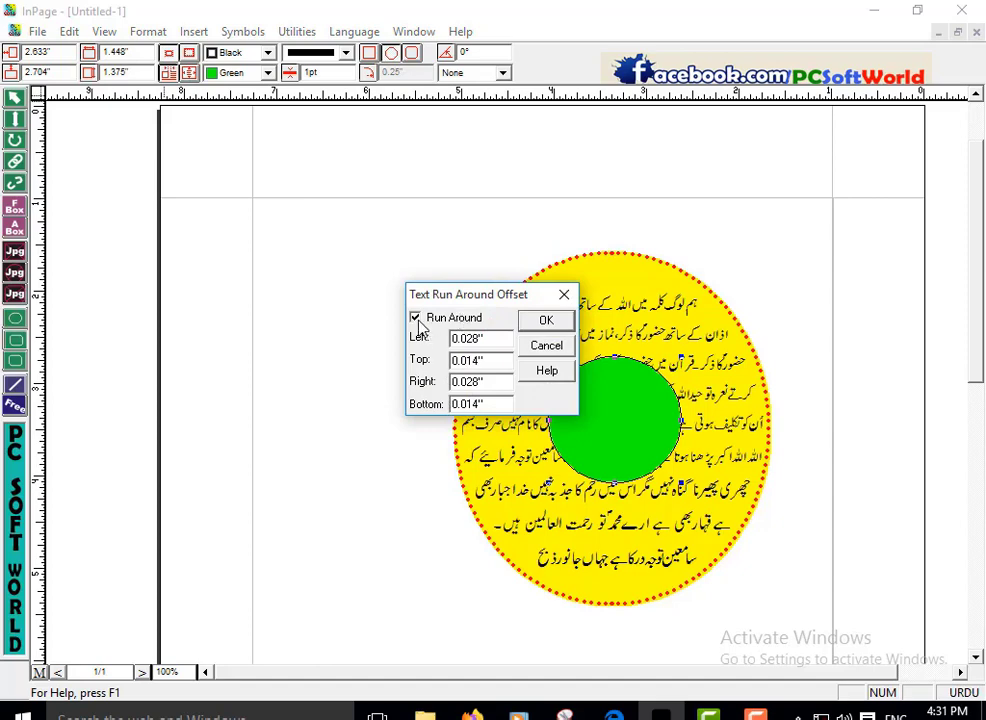
click(546, 321)
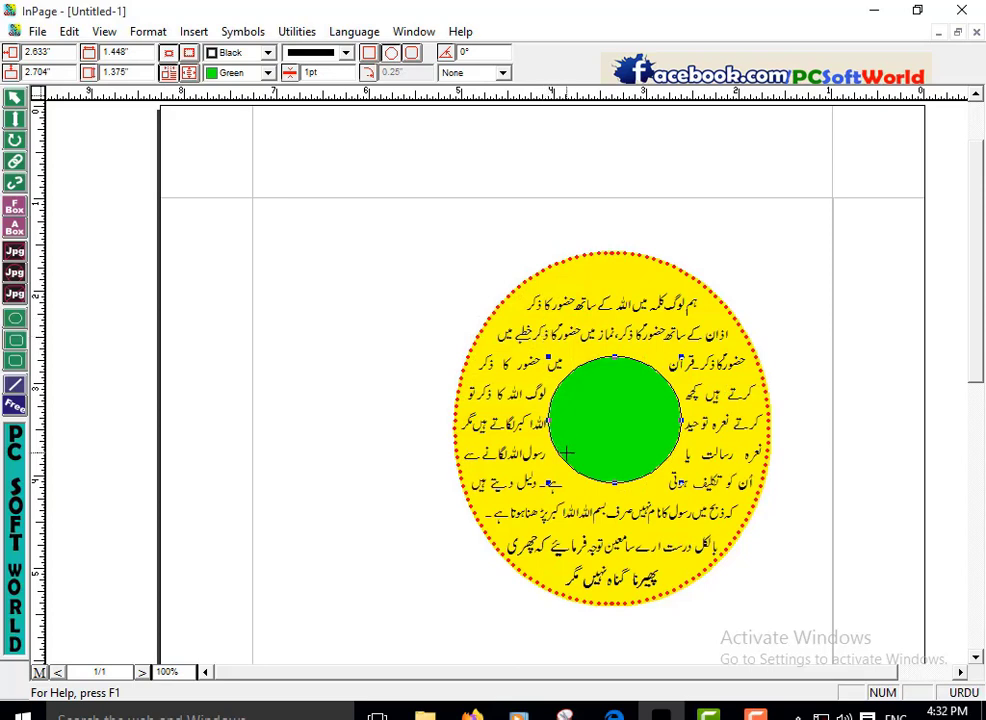
right_click(613, 423)
click(662, 547)
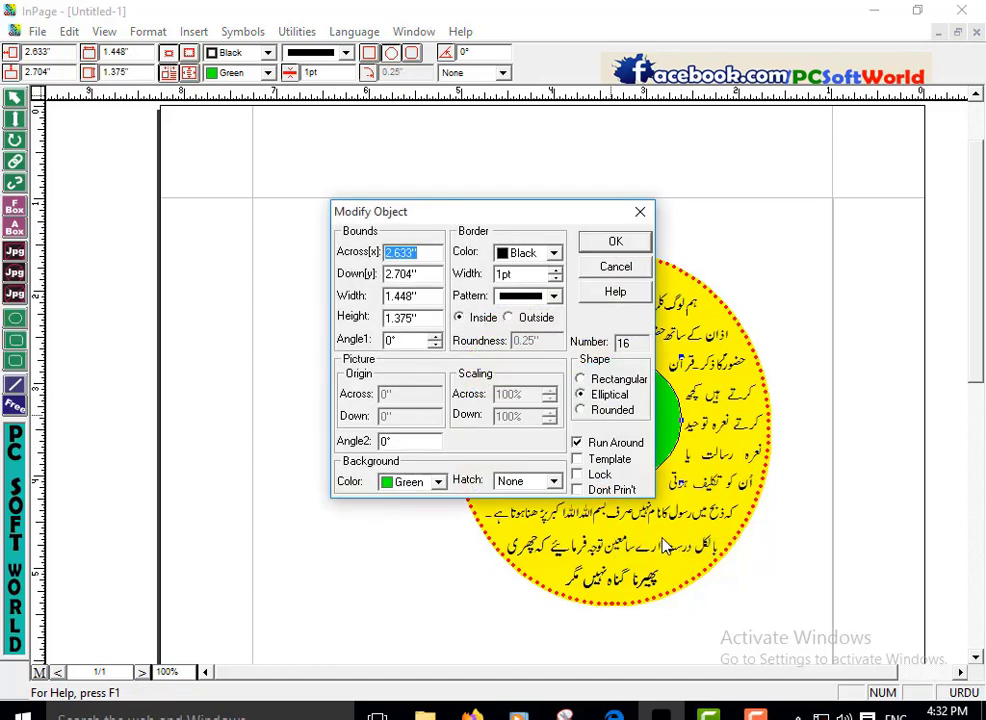
click(578, 445)
click(578, 445)
click(626, 243)
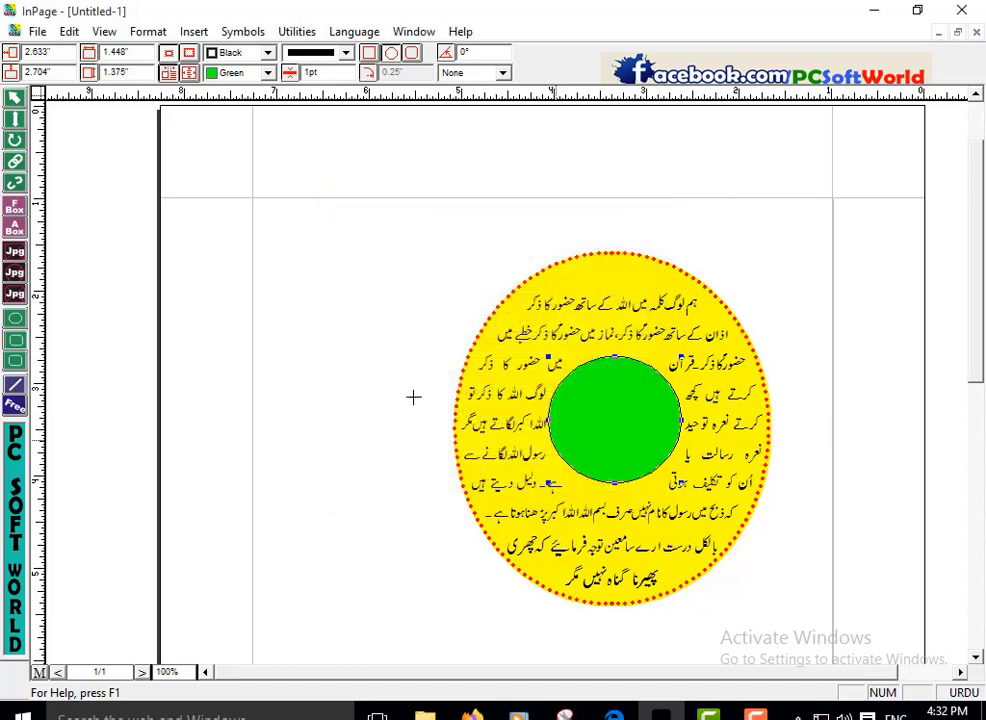
Delete the green ellipse from the middle of the yellow text box
click(14, 97)
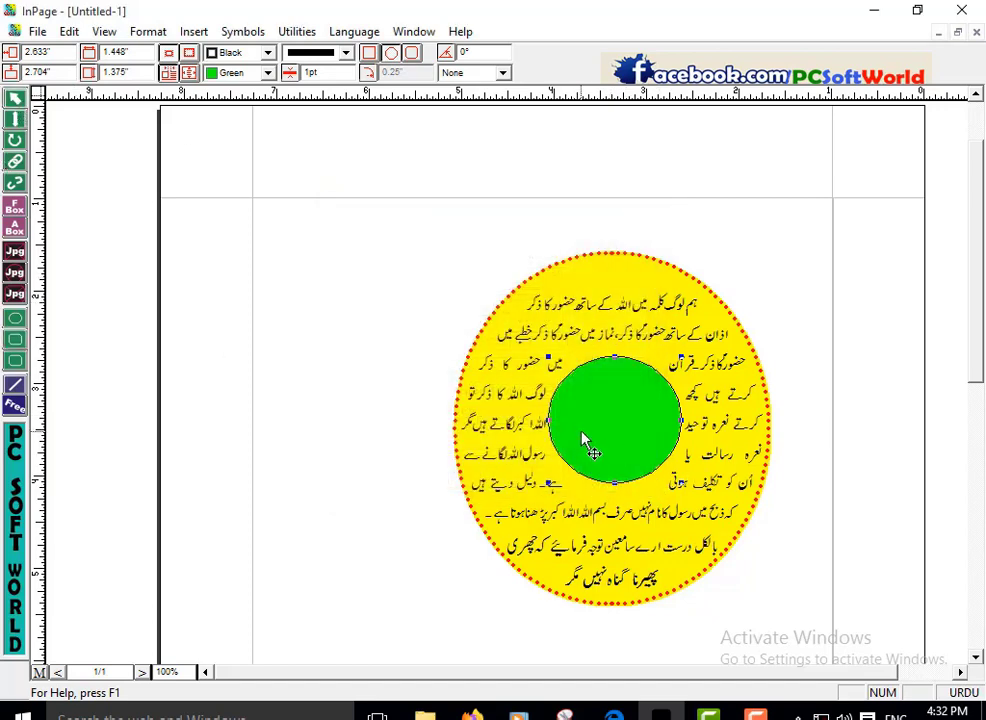
key(Delete)
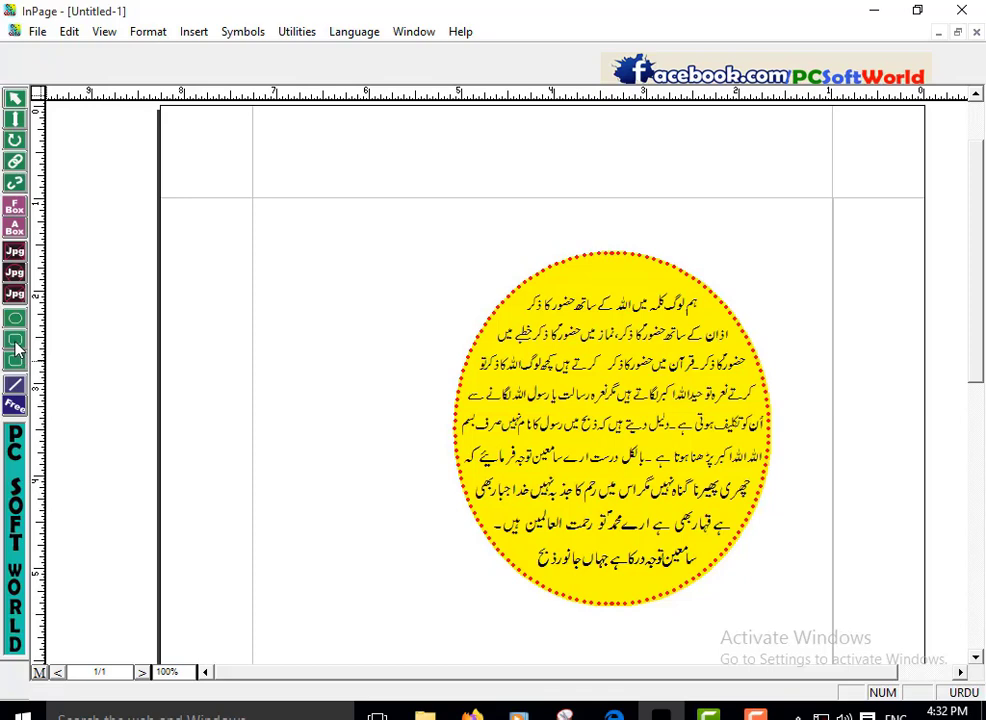
Draw an ellipse about 1.62" wide and 2.18" high beside the yellow text box and change its shape to rectangular
click(15, 268)
drag(290, 332, 440, 531)
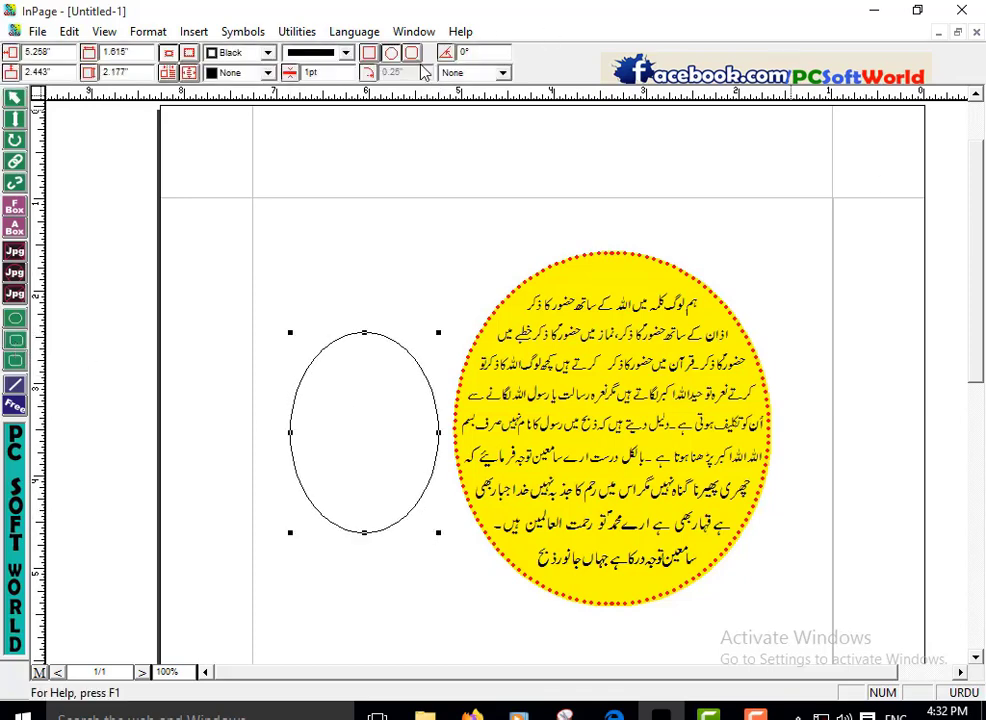
click(369, 53)
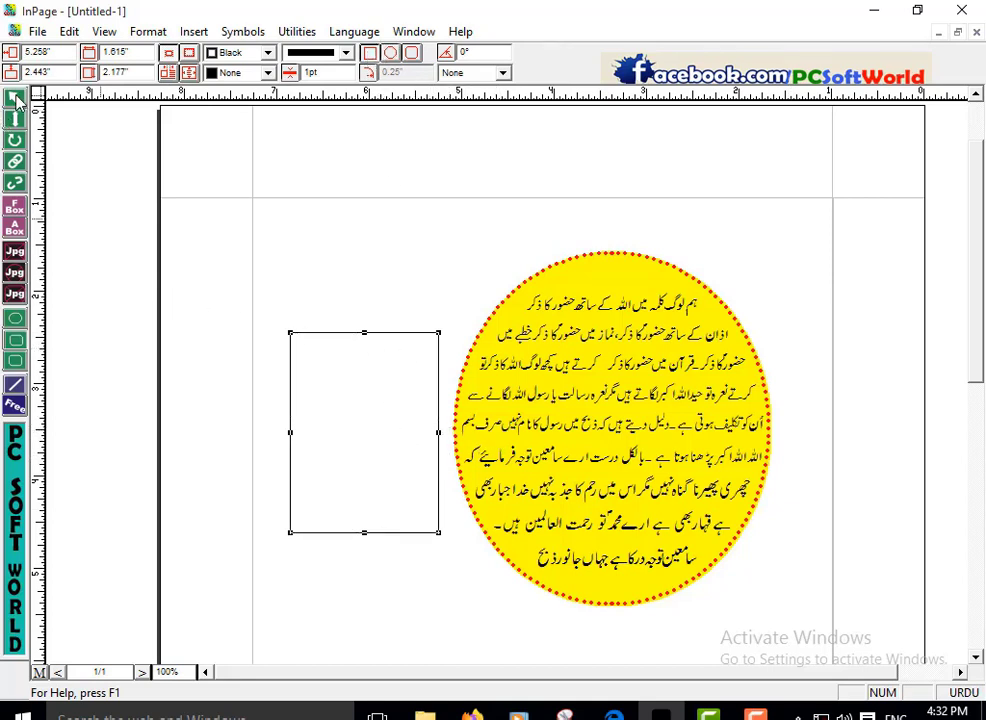
Delete the yellow elliptical text box with its paragraph
click(567, 410)
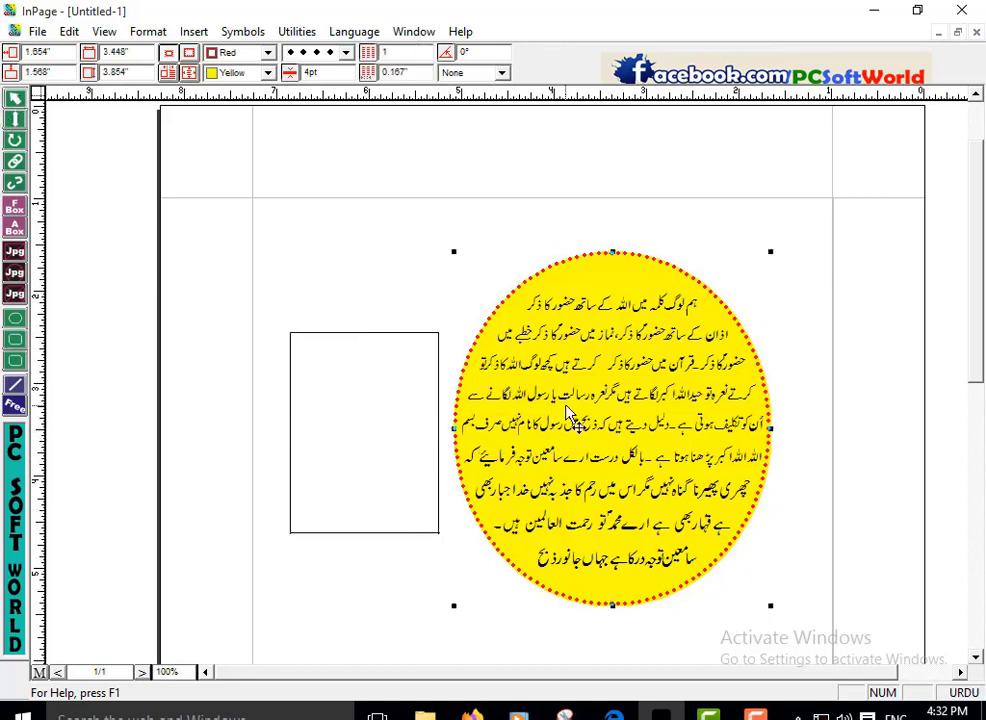
key(Delete)
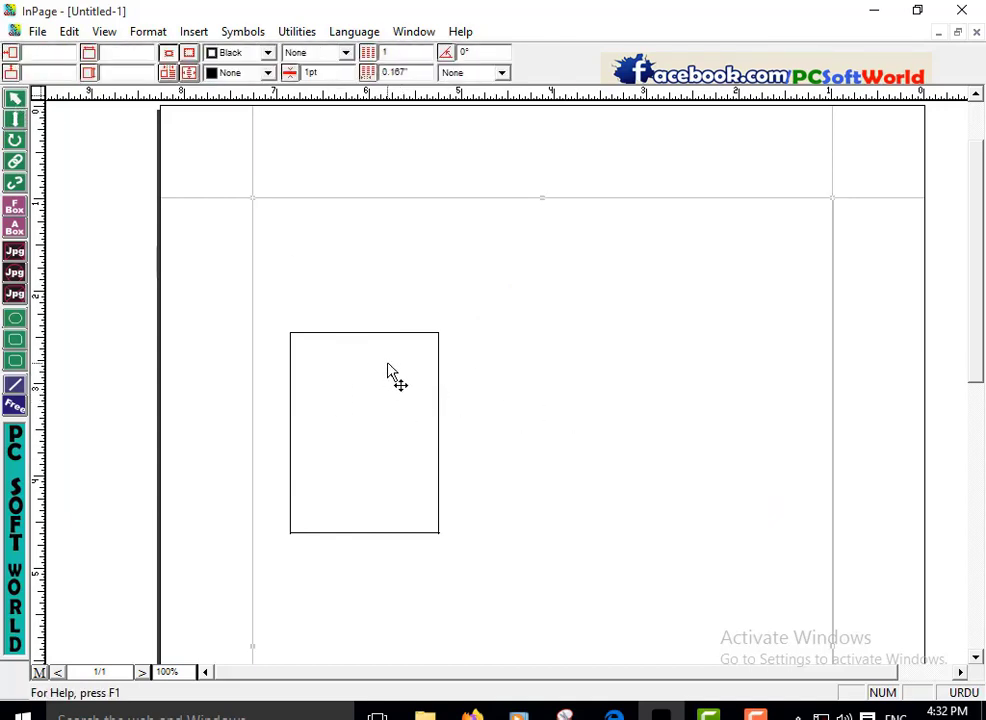
Widen the rectangle to about 3.04" and fill it with Yellow
click(346, 533)
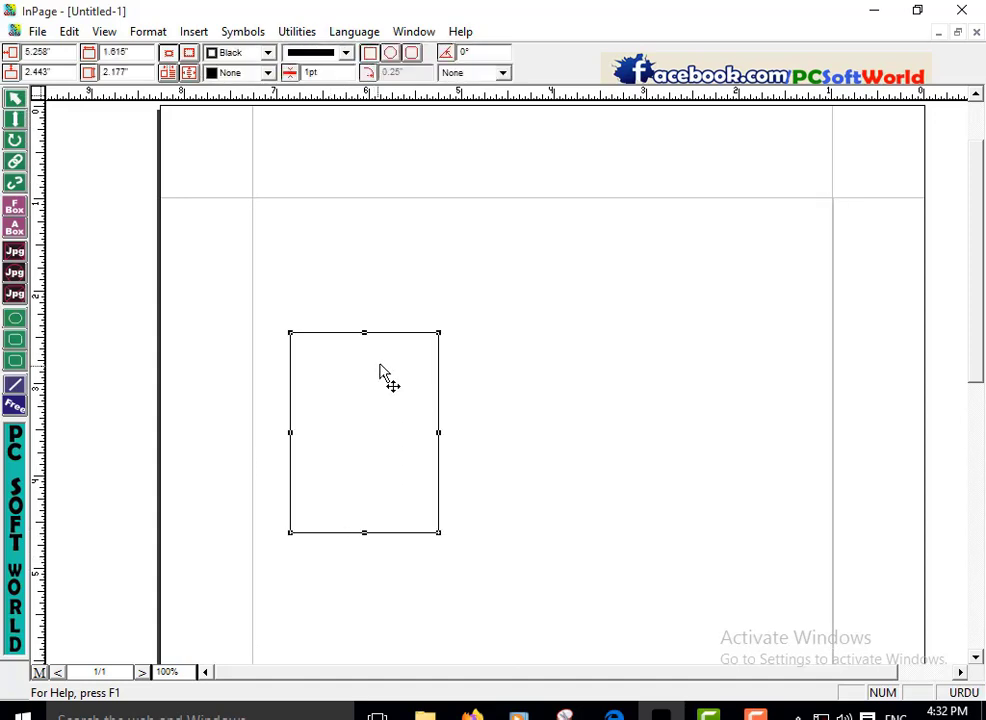
drag(438, 432, 571, 430)
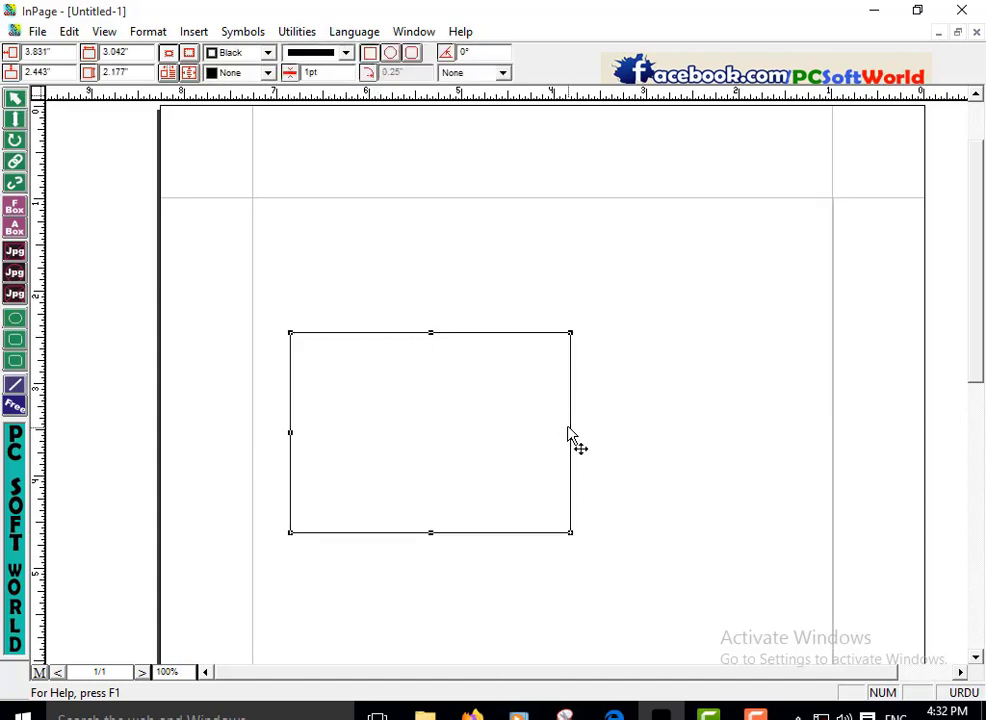
click(267, 72)
click(270, 139)
click(270, 139)
click(270, 139)
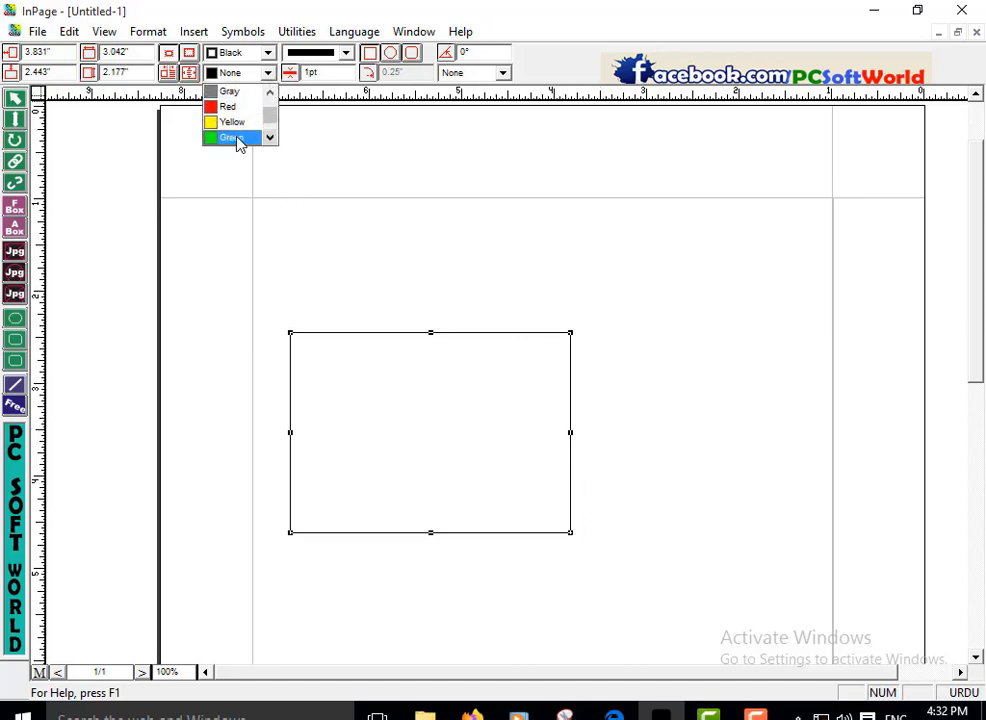
click(232, 122)
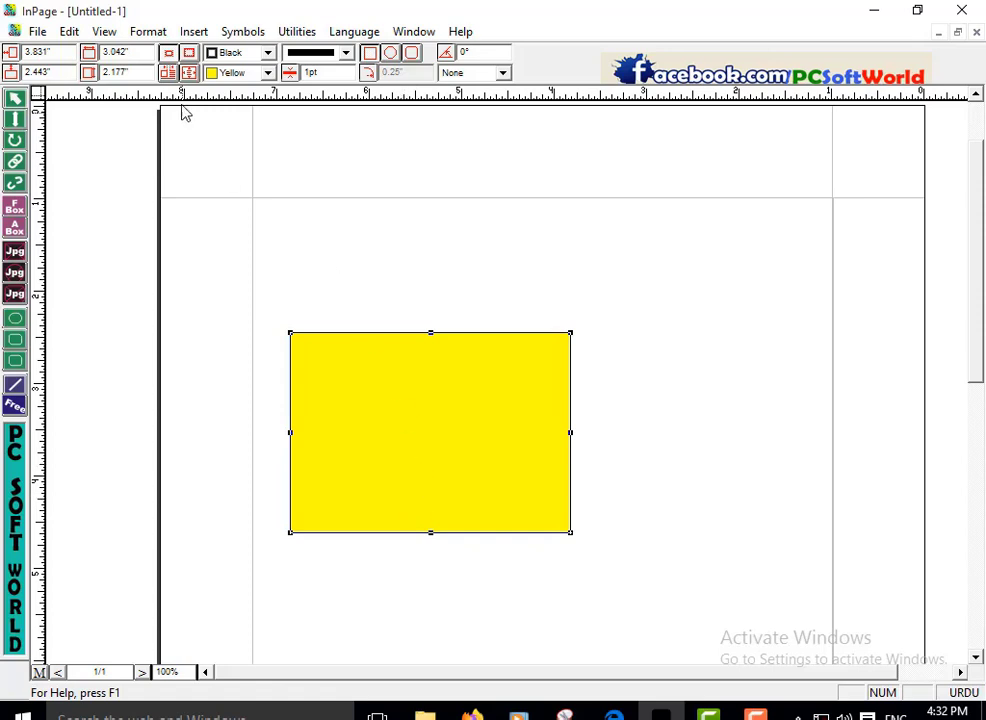
Set the inset of the page's main text frame to 0.2" on all four sides
click(148, 32)
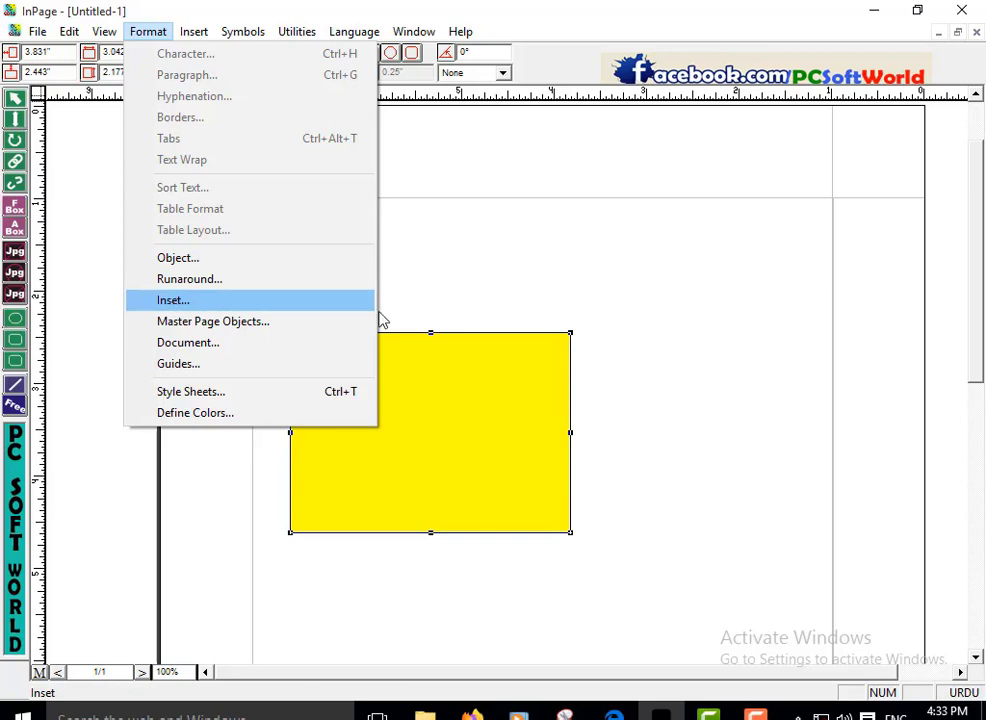
click(484, 301)
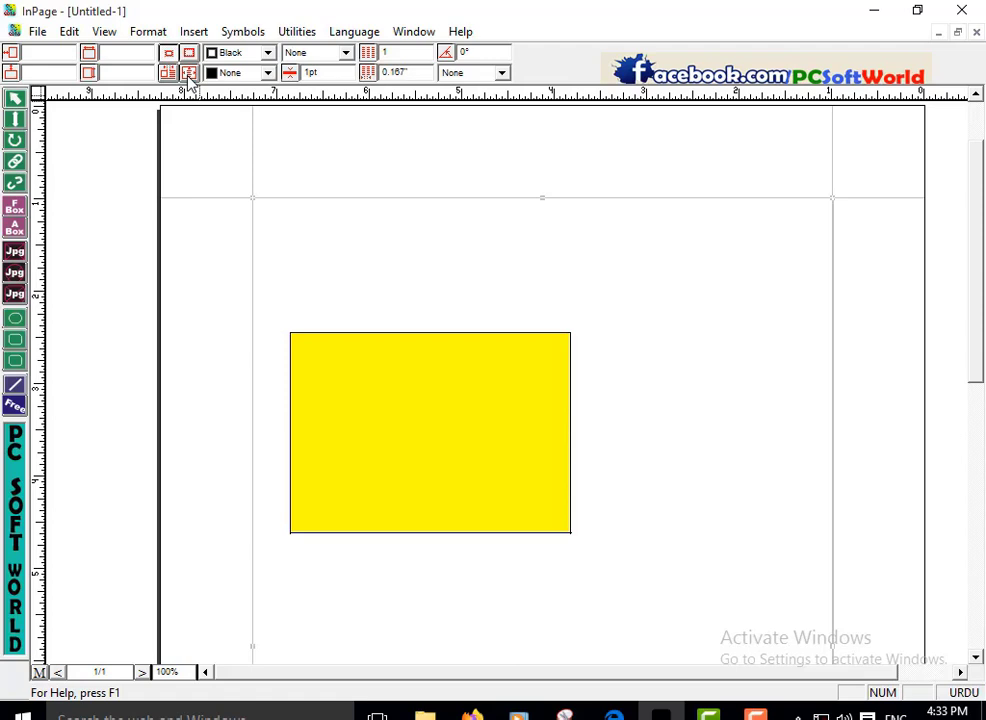
click(189, 74)
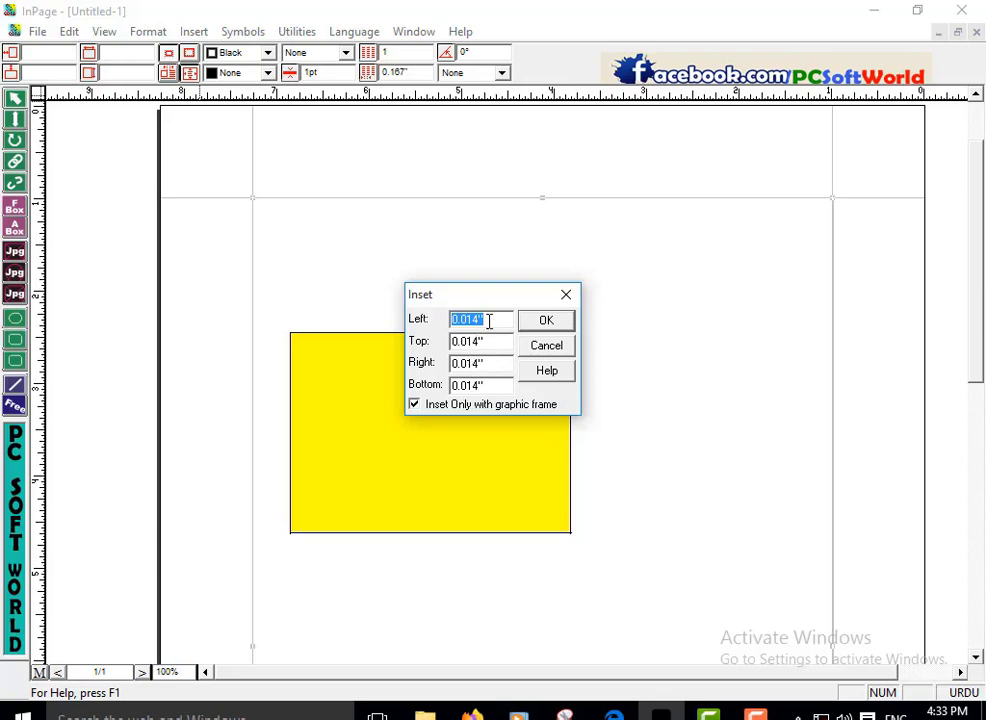
drag(489, 320, 449, 319)
key(BackSpace)
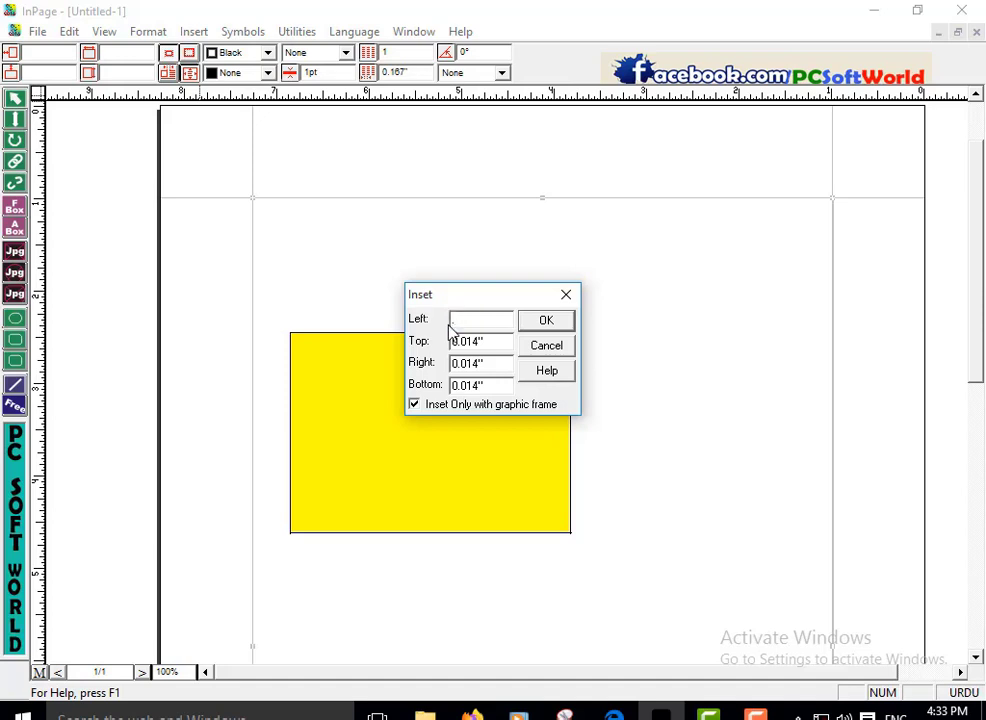
text(.2)
drag(489, 343, 451, 342)
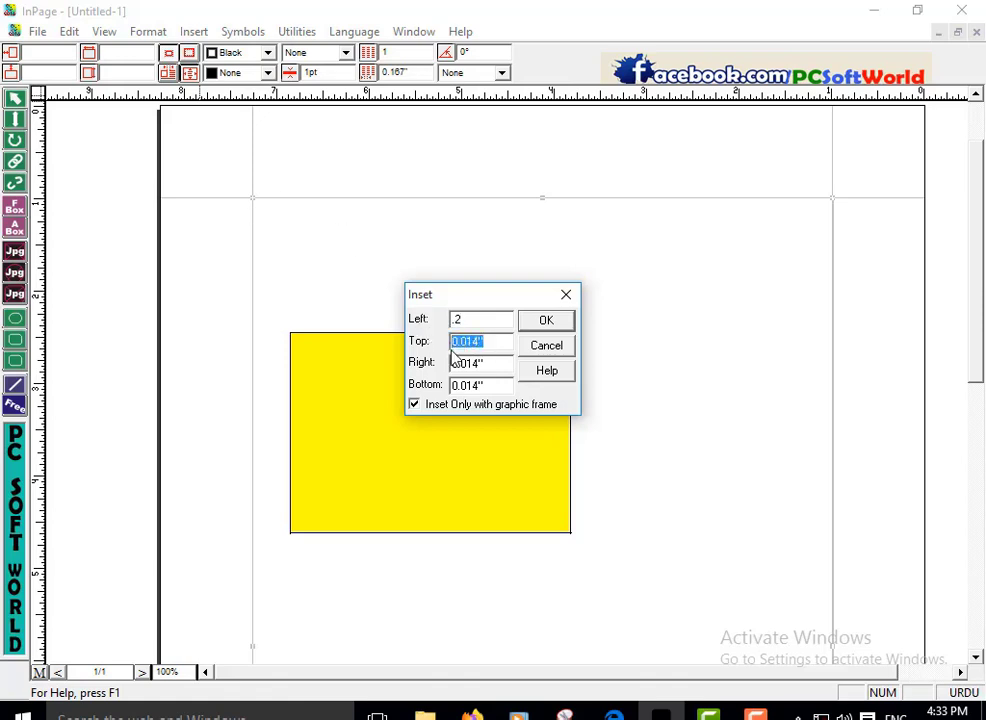
text(.2)
drag(485, 363, 455, 366)
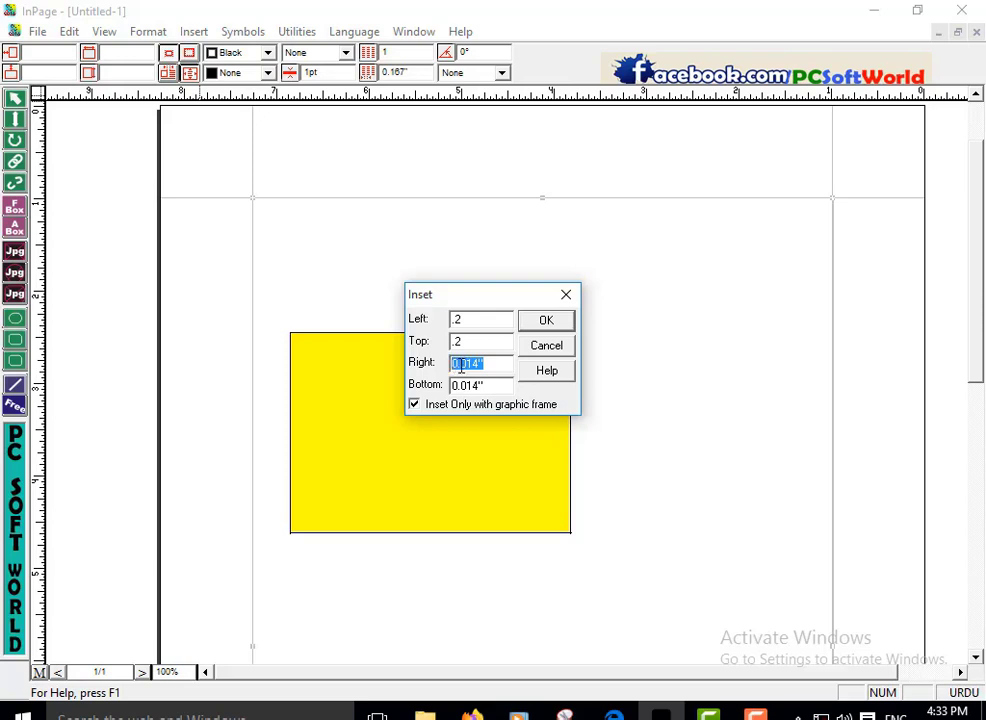
text(.2)
key(Tab)
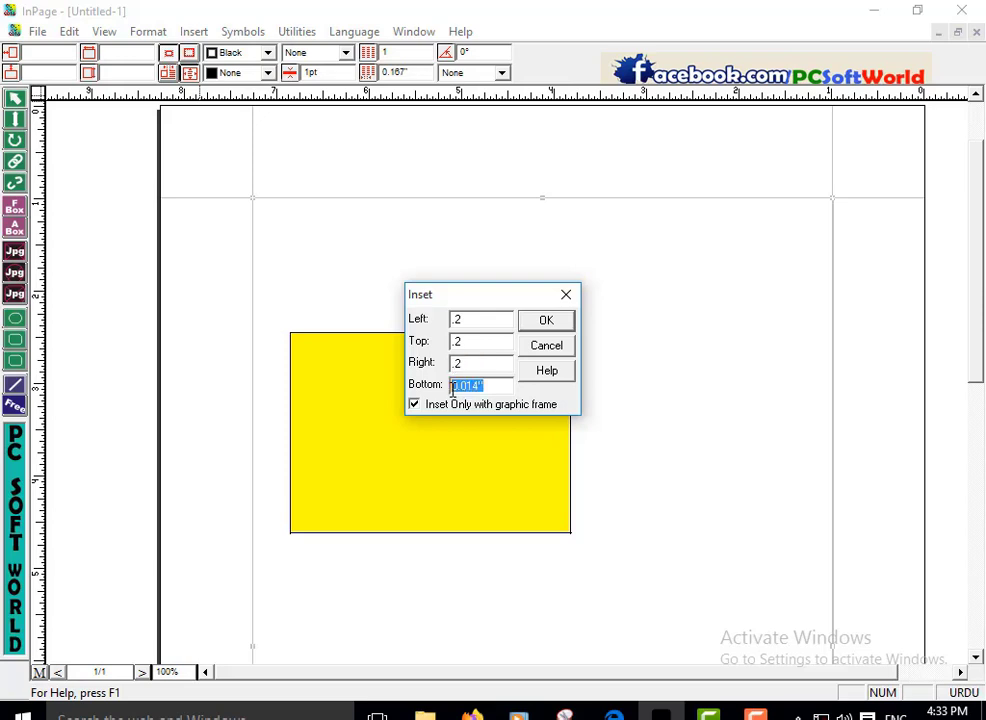
text(0.2)
click(537, 325)
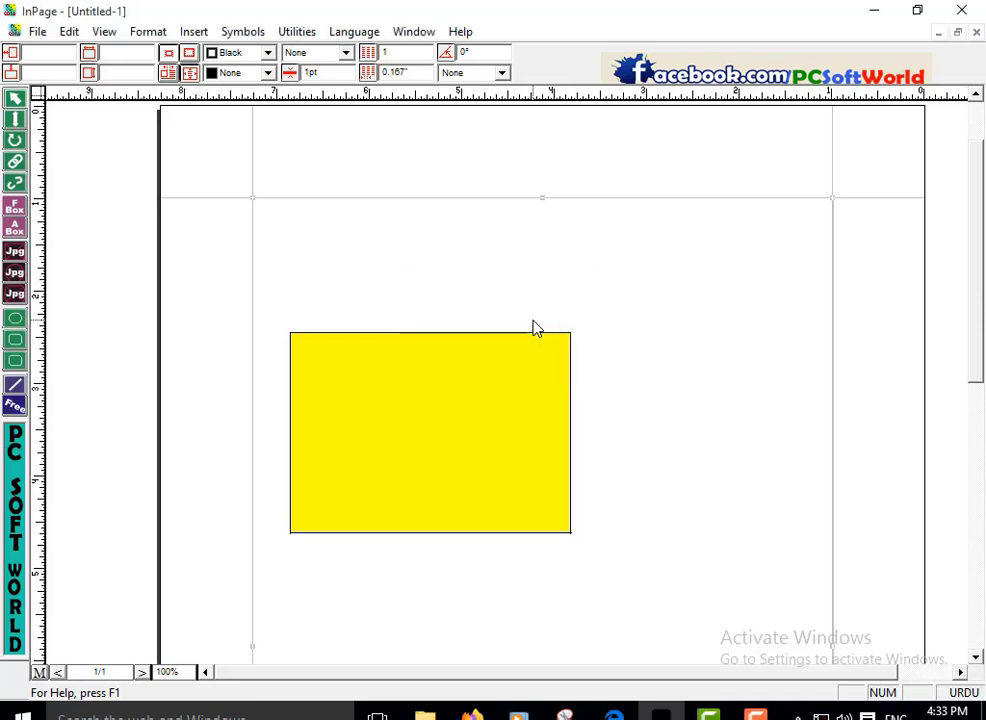
Set the yellow rectangle's inset to .2" on the left, top, right and bottom sides
click(490, 418)
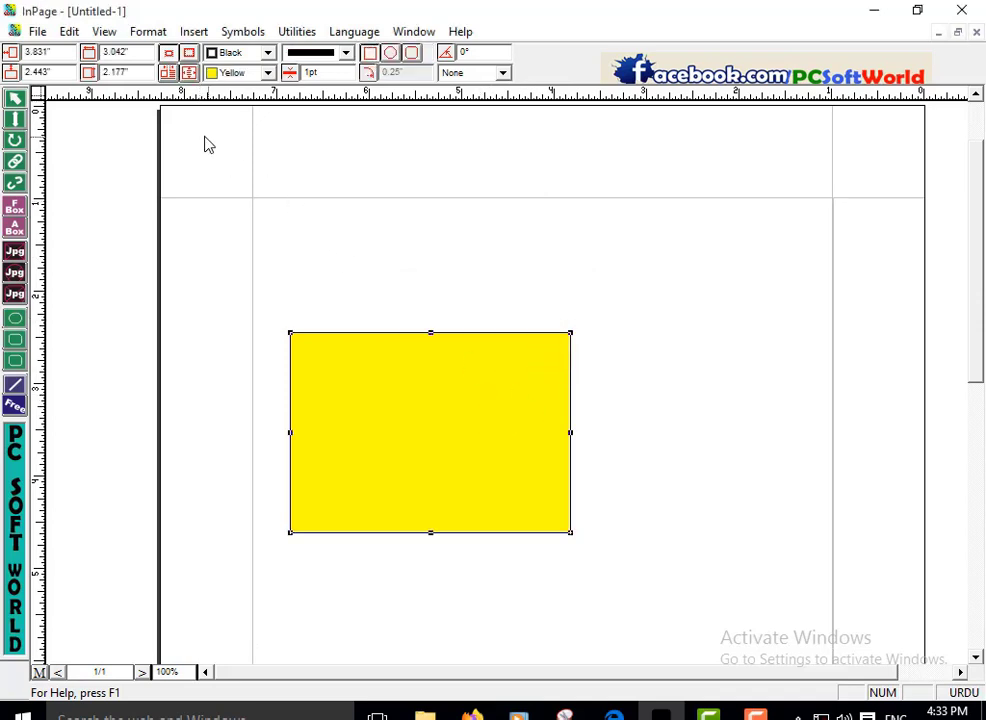
click(148, 31)
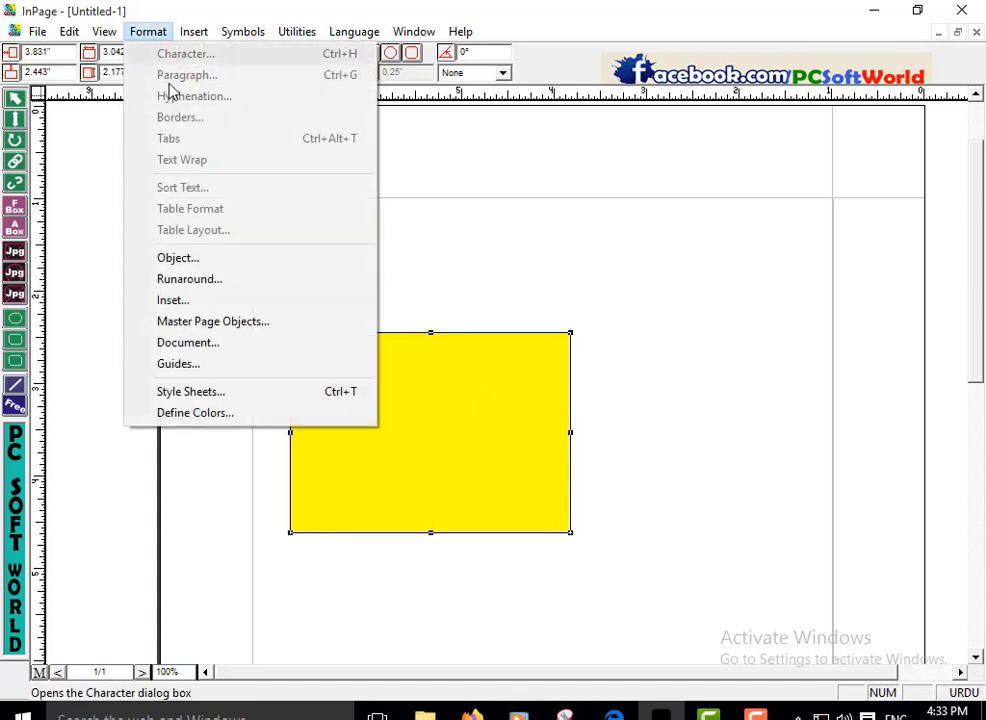
click(190, 305)
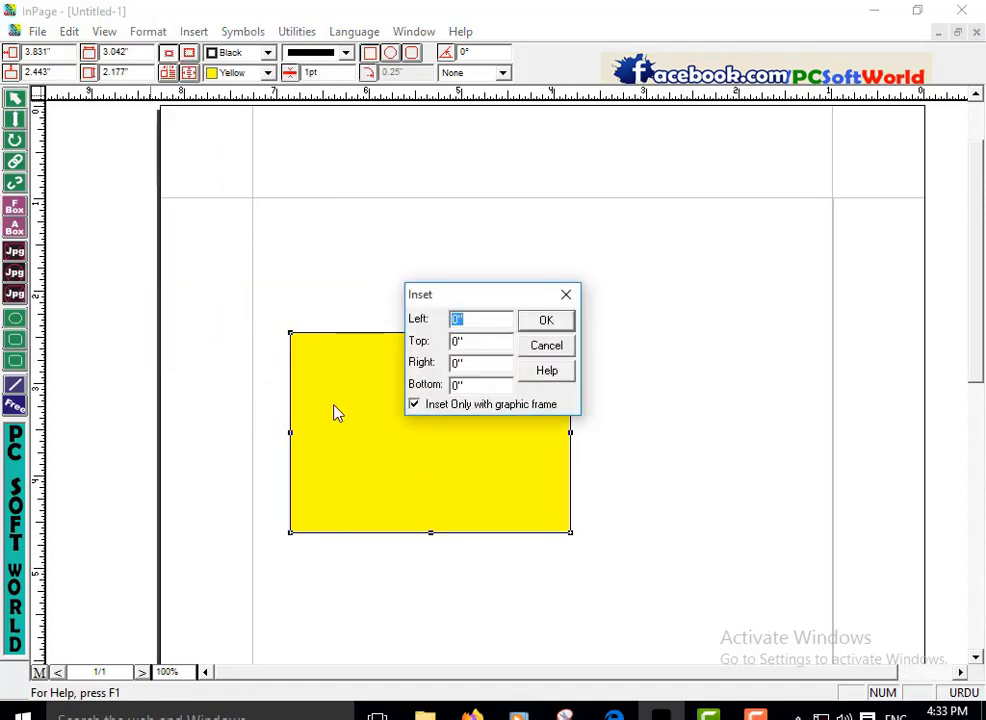
text(.2)
double_click(456, 341)
text(.2)
double_click(475, 362)
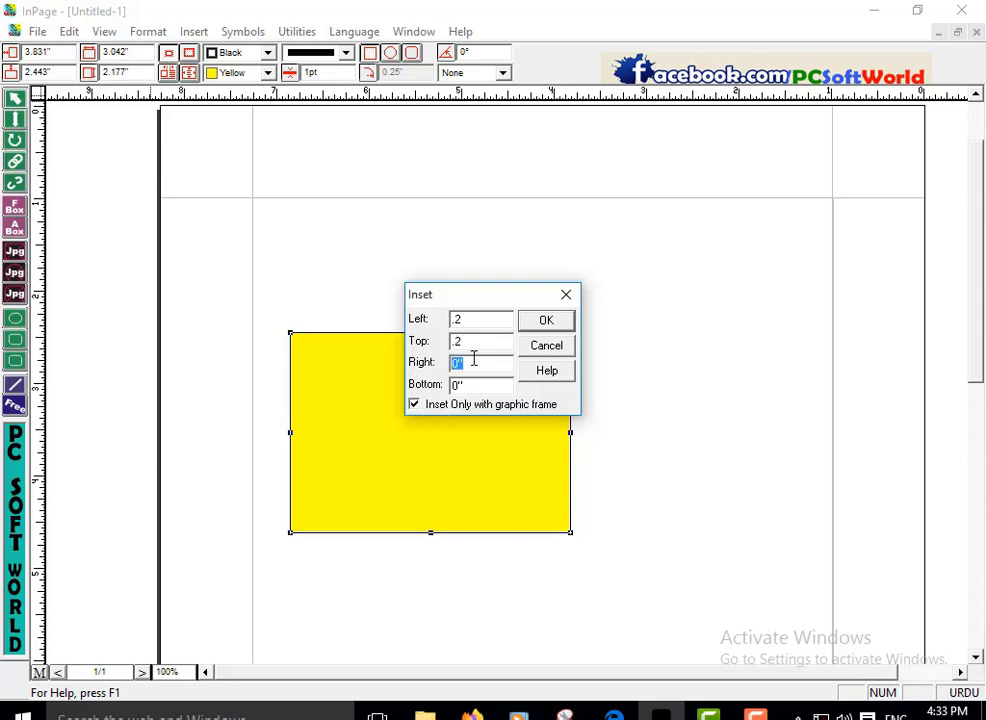
text(.2)
double_click(455, 385)
text(.)
click(546, 324)
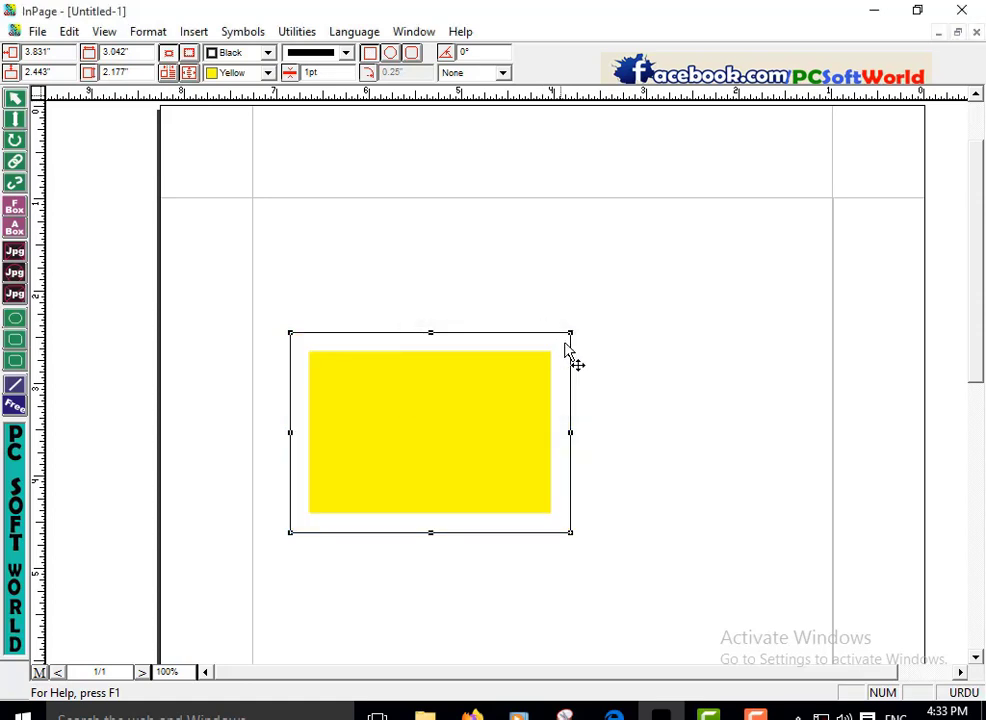